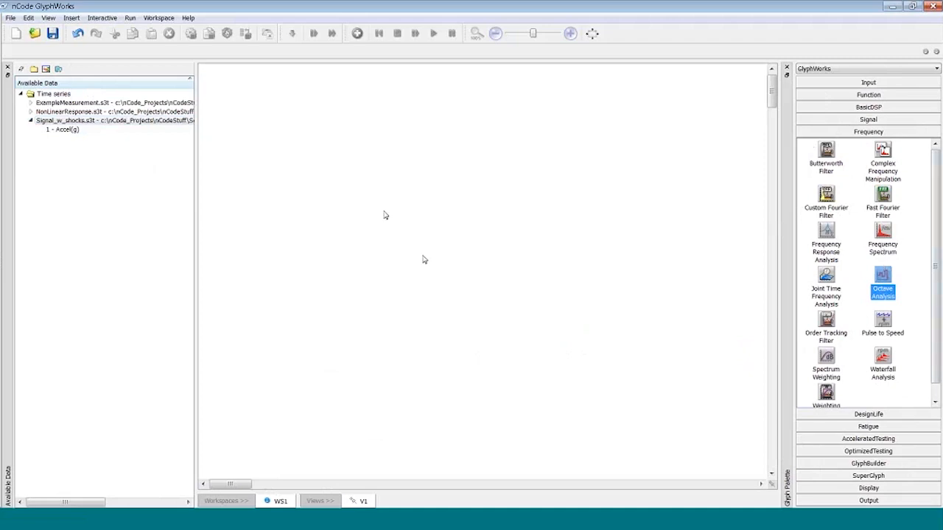
Add Signal_w_shocks.s3t to the workspace as a time series input, enable its display and maximize the plot
{"action": "left_click", "coordinate": [48, 123]}
{"action": "left_click_drag", "start_coordinate": [49, 126], "coordinate": [268, 201]}
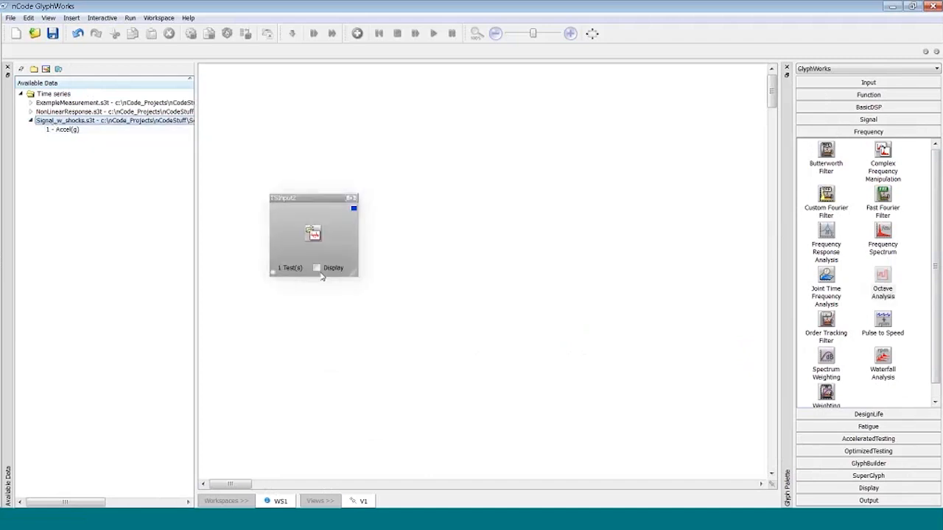
{"action": "left_click", "coordinate": [333, 273]}
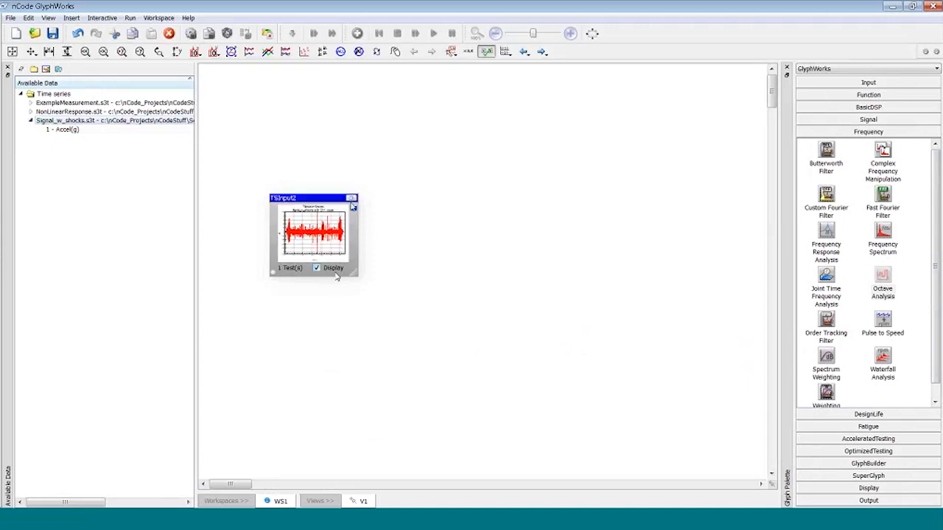
{"action": "left_click", "coordinate": [351, 199]}
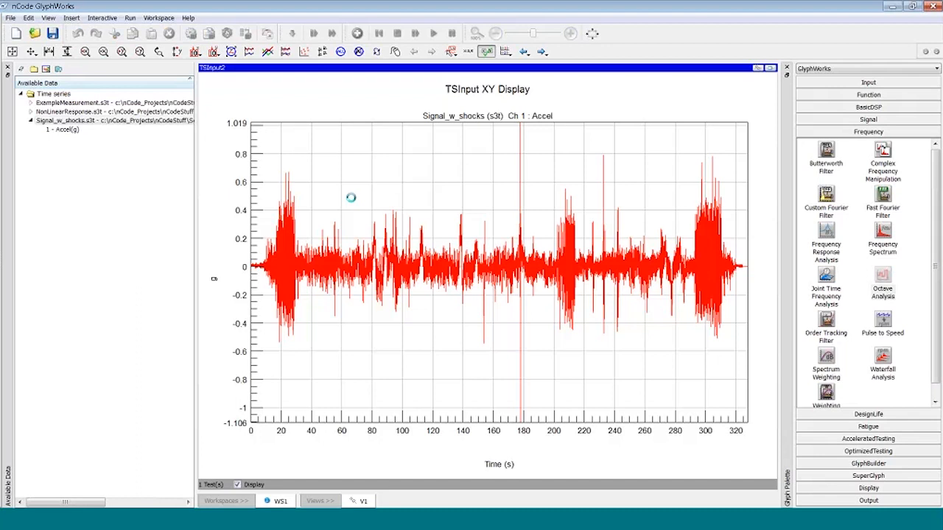
Review the test details of Signal_w_shocks.s3t, including the sample rate, then restore the input plot to its glyph size
{"action": "right_click", "coordinate": [65, 121]}
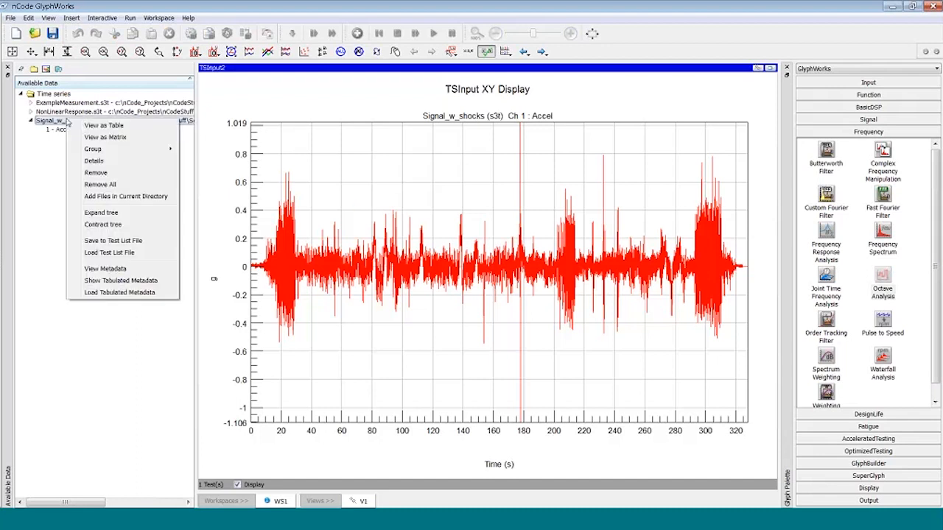
{"action": "left_click", "coordinate": [93, 161]}
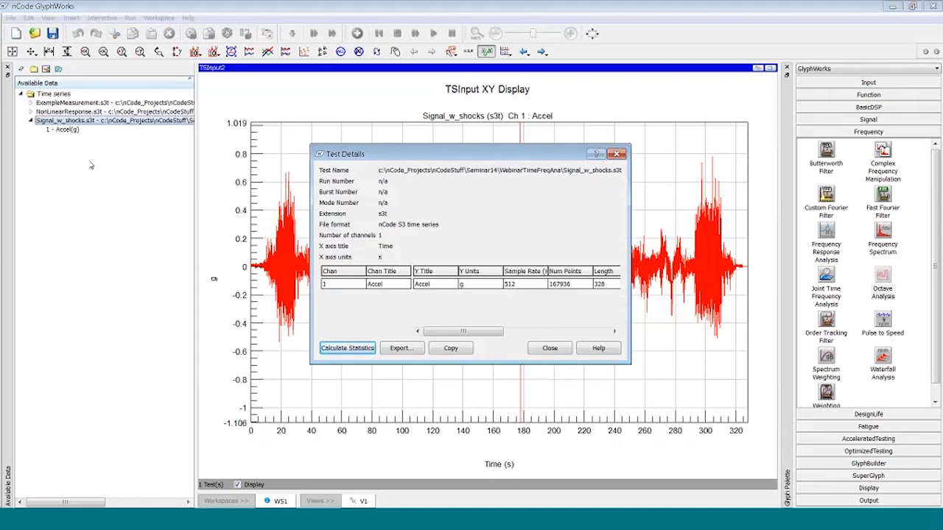
{"action": "left_click_drag", "start_coordinate": [549, 271], "coordinate": [557, 273]}
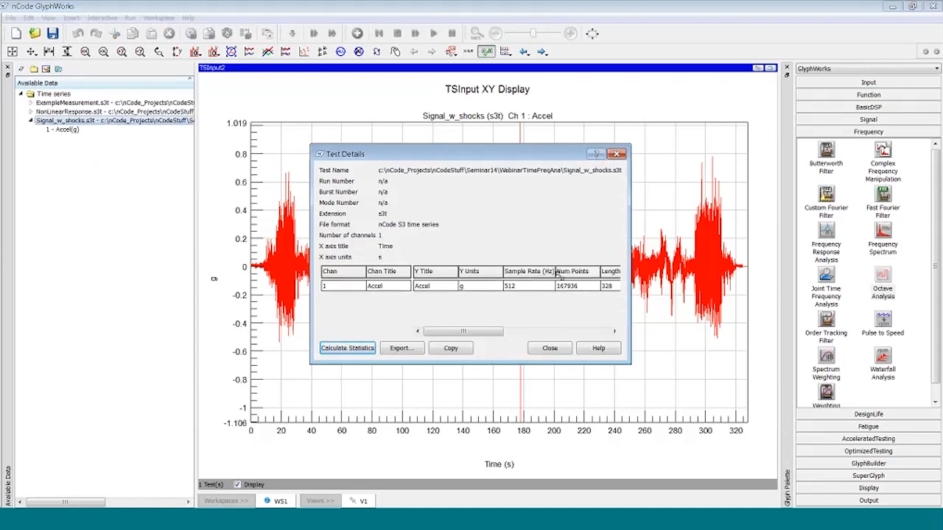
{"action": "left_click_drag", "start_coordinate": [630, 294], "coordinate": [677, 294]}
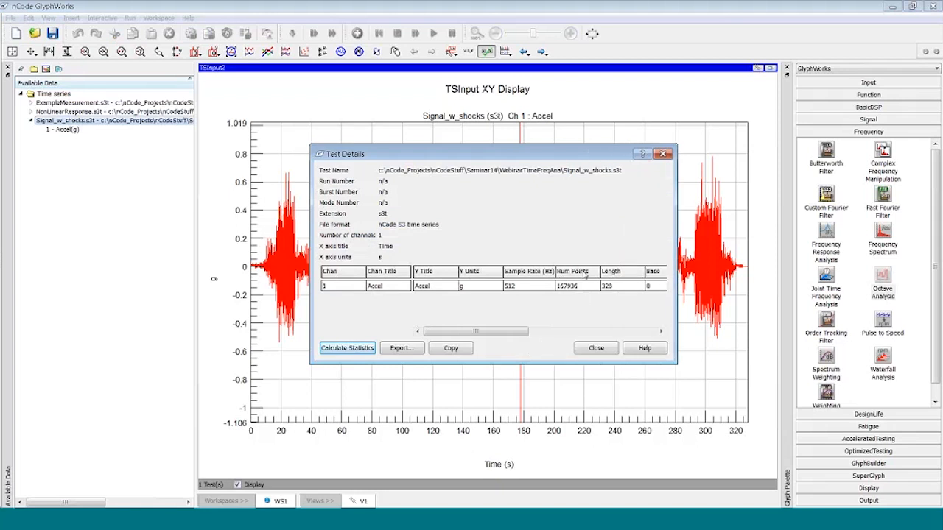
{"action": "left_click", "coordinate": [662, 153]}
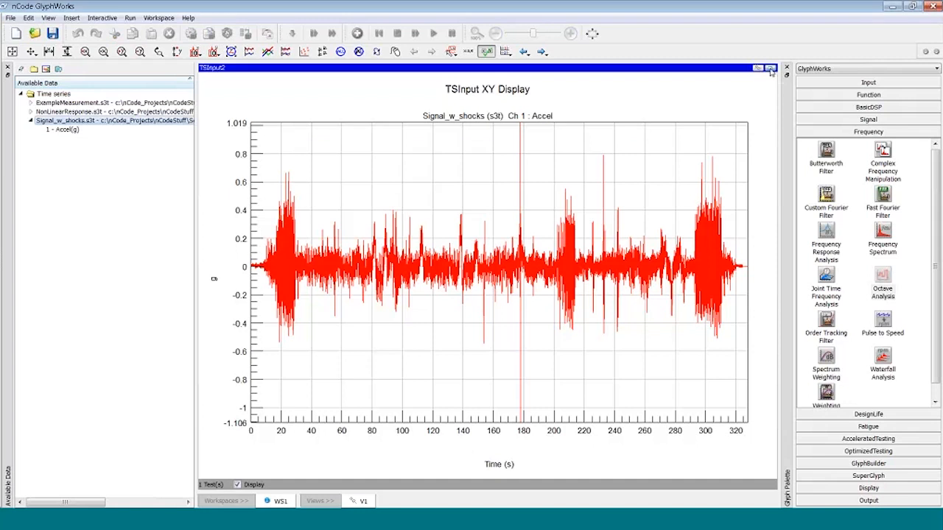
{"action": "left_click", "coordinate": [770, 68]}
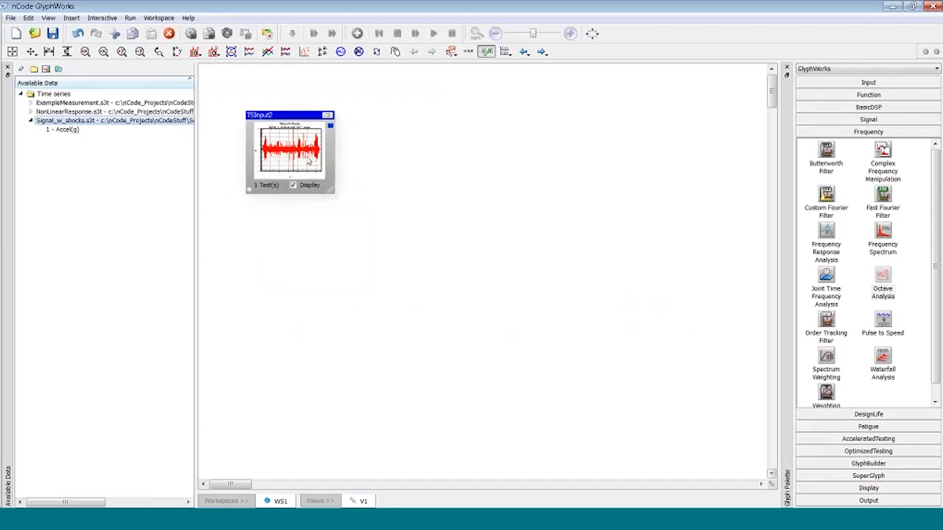
Add a Waterfall Analysis glyph fed by the output of the time series input
{"action": "left_click", "coordinate": [882, 365]}
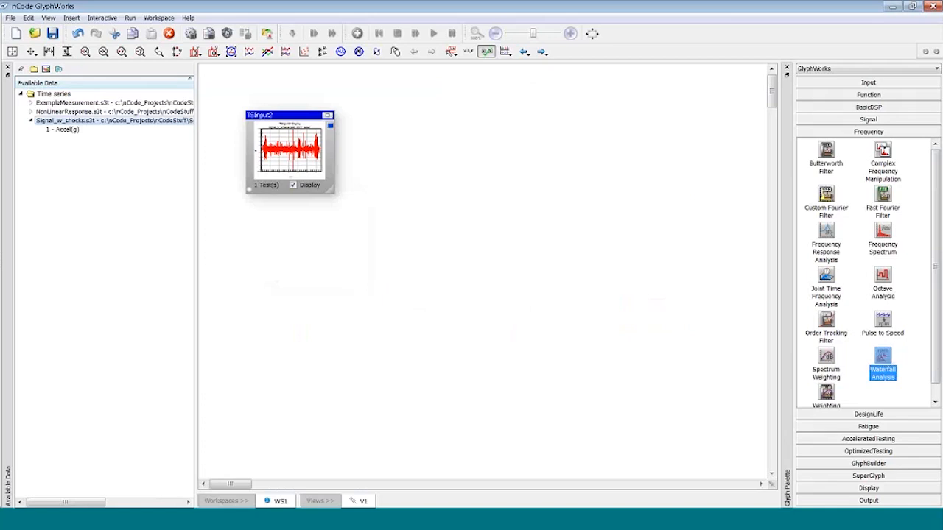
{"action": "left_click_drag", "start_coordinate": [882, 358], "coordinate": [332, 129]}
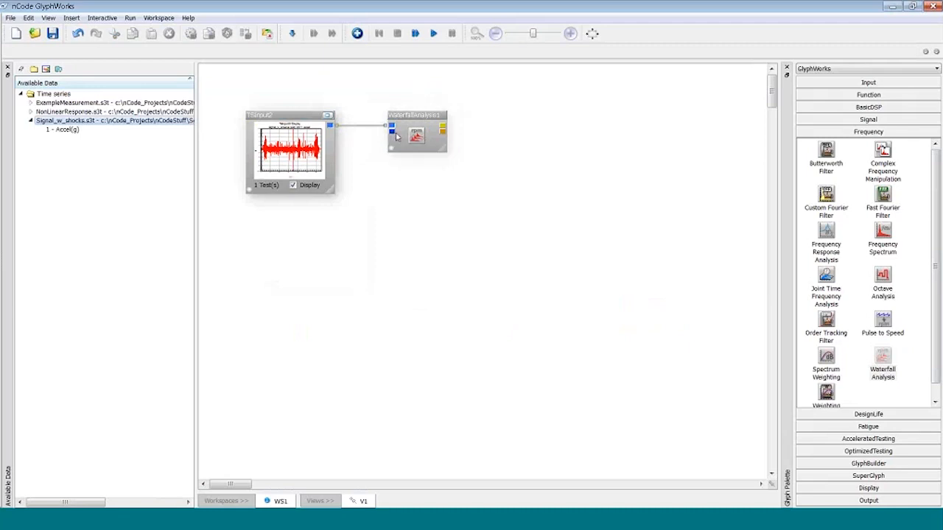
{"action": "left_click", "coordinate": [417, 129]}
Set the IncrementMethod of the Waterfall Analysis glyph to XAxis in its properties
{"action": "double_click", "coordinate": [427, 125]}
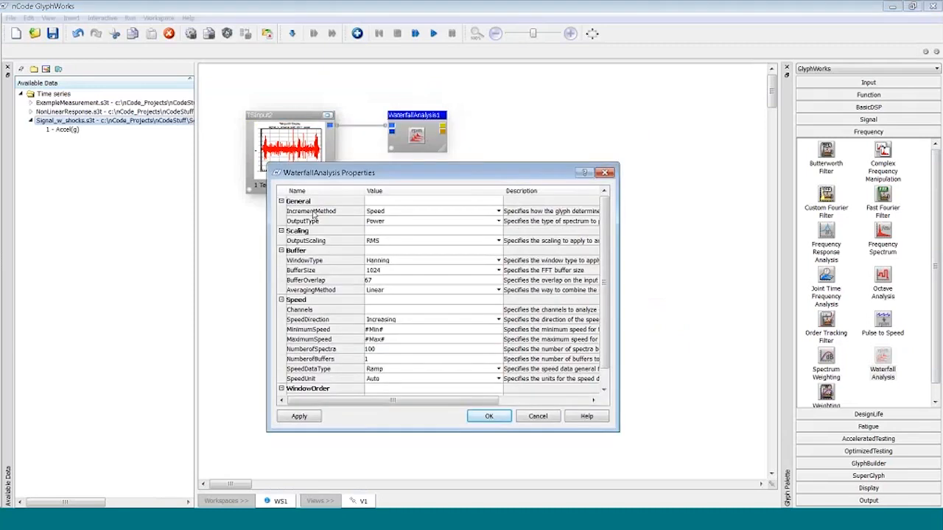
{"action": "left_click", "coordinate": [314, 213]}
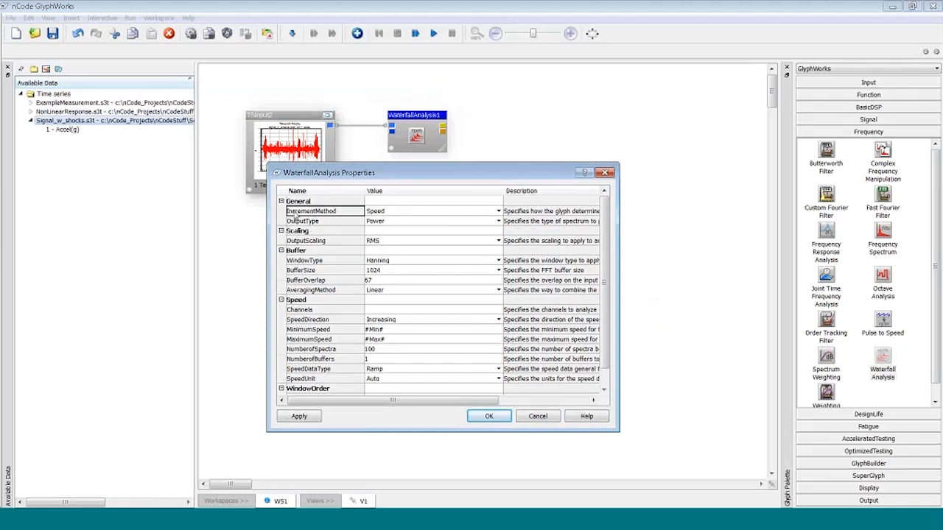
{"action": "left_click", "coordinate": [387, 213]}
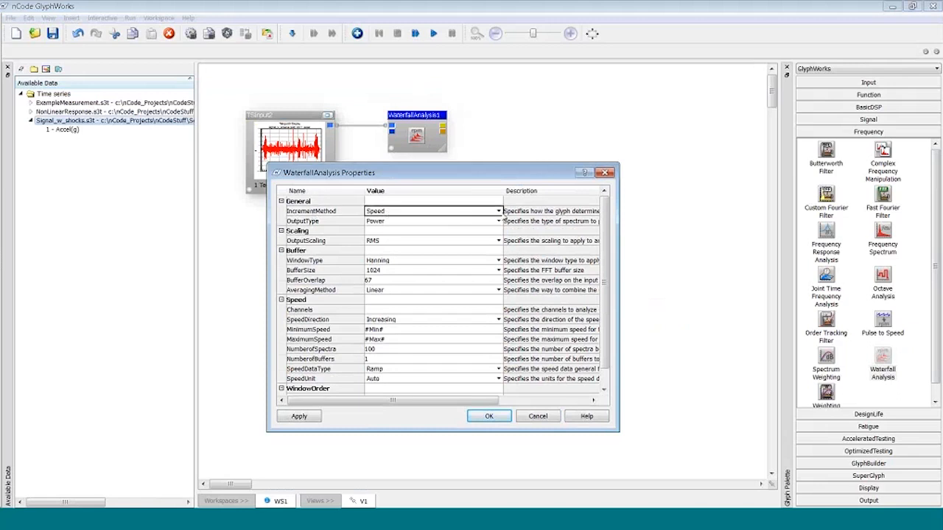
{"action": "left_click", "coordinate": [499, 212]}
{"action": "left_click", "coordinate": [442, 221]}
{"action": "left_click", "coordinate": [359, 221]}
{"action": "left_click", "coordinate": [371, 214]}
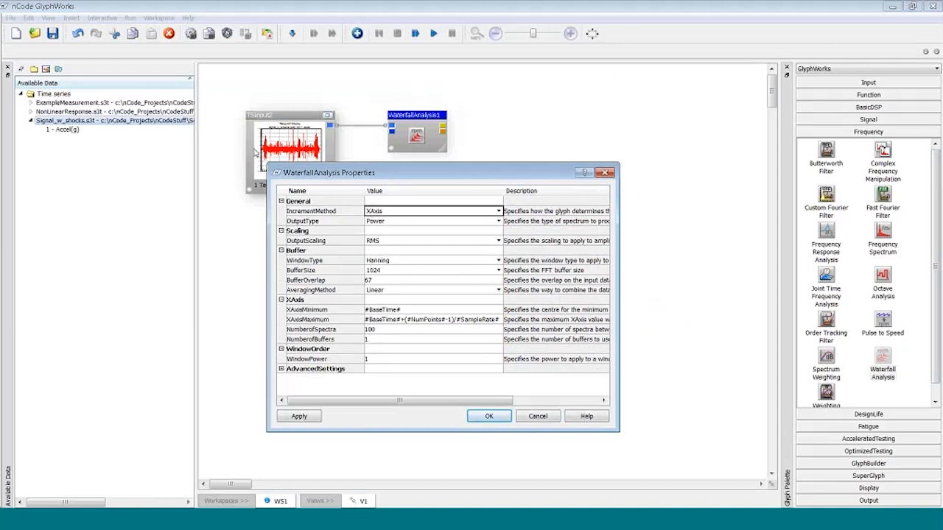
Set the waterfall analysis BufferSize to 512 and NumberofSpectra to 200
{"action": "left_click", "coordinate": [322, 273]}
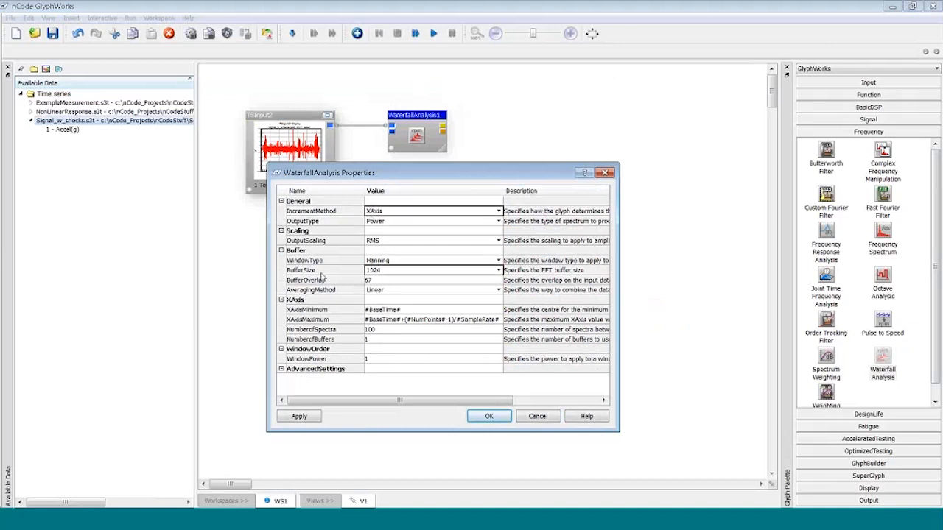
{"action": "left_click", "coordinate": [498, 271]}
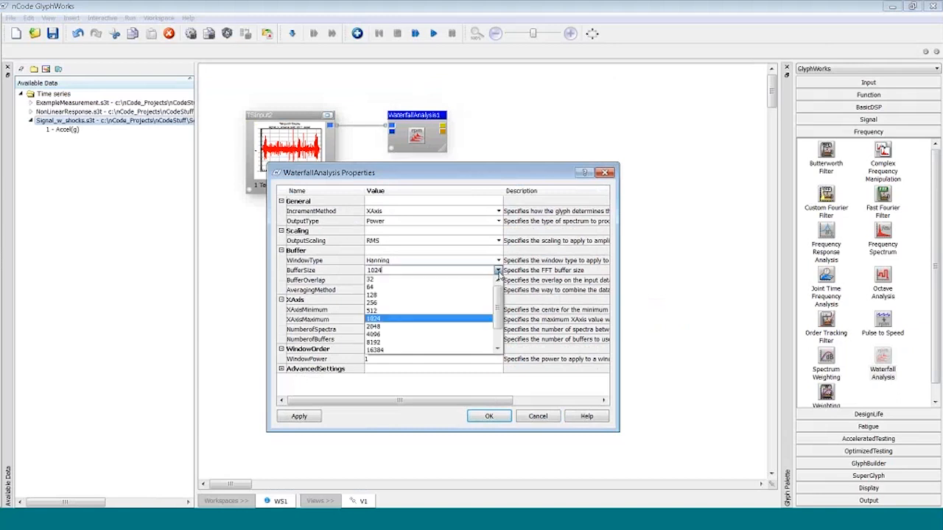
{"action": "left_click", "coordinate": [395, 310]}
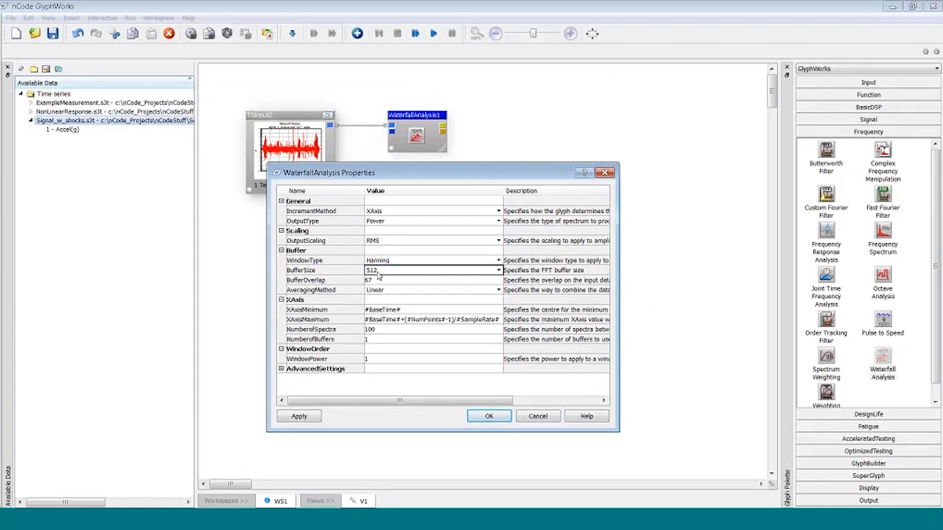
{"action": "left_click", "coordinate": [333, 331]}
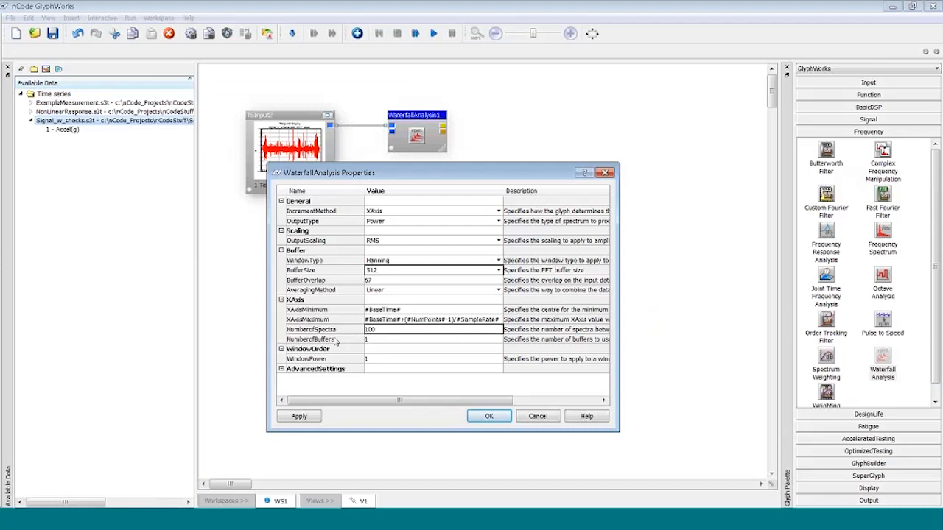
{"action": "left_click", "coordinate": [335, 340]}
{"action": "left_click", "coordinate": [351, 331]}
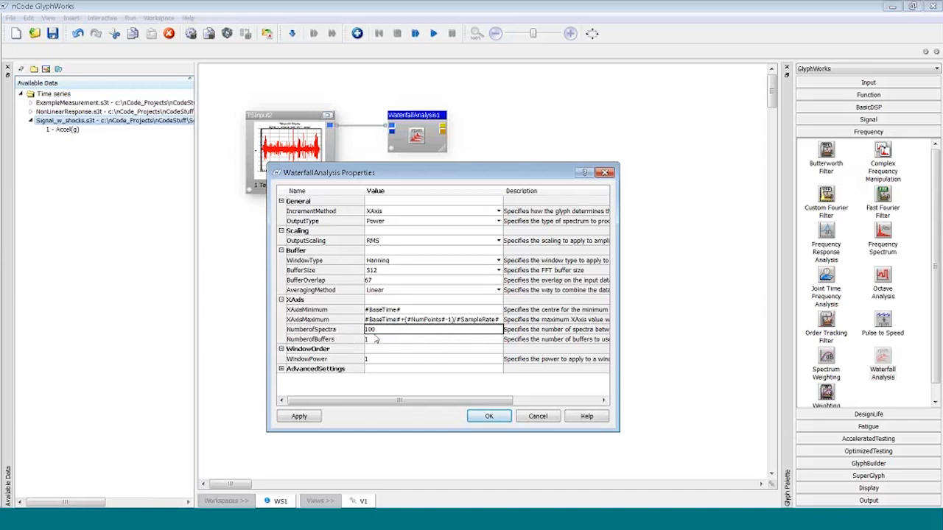
{"action": "type", "text": "200"}
{"action": "key", "text": "Return"}
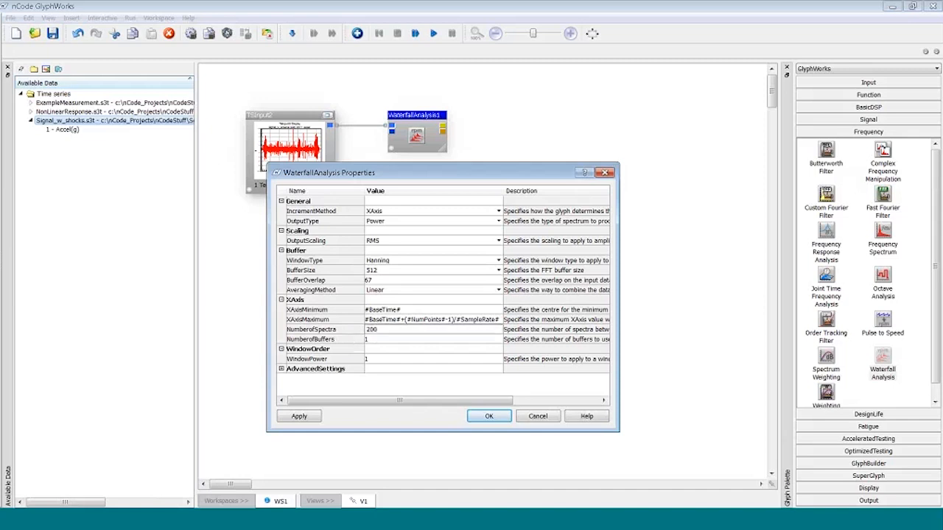
Set NumberofBuffers to 3 and accept the waterfall analysis properties
{"action": "left_click", "coordinate": [316, 344]}
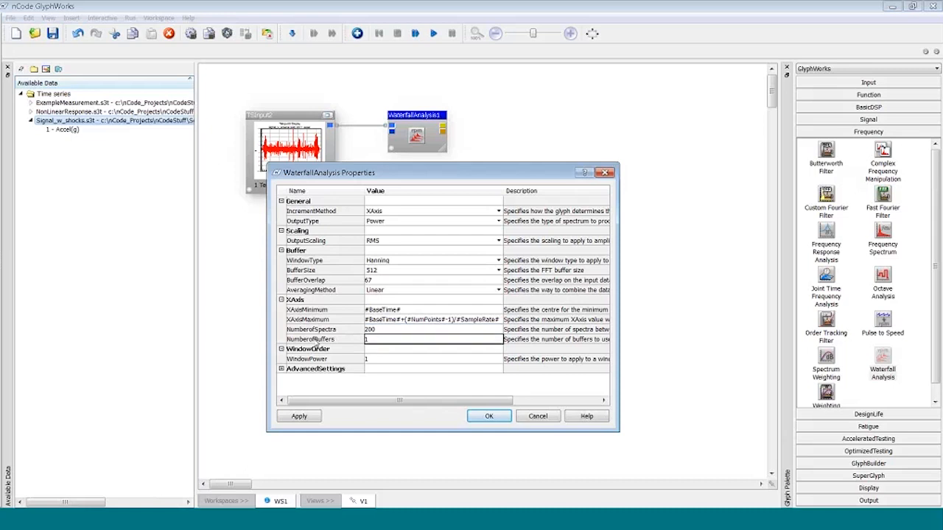
{"action": "left_click", "coordinate": [367, 343]}
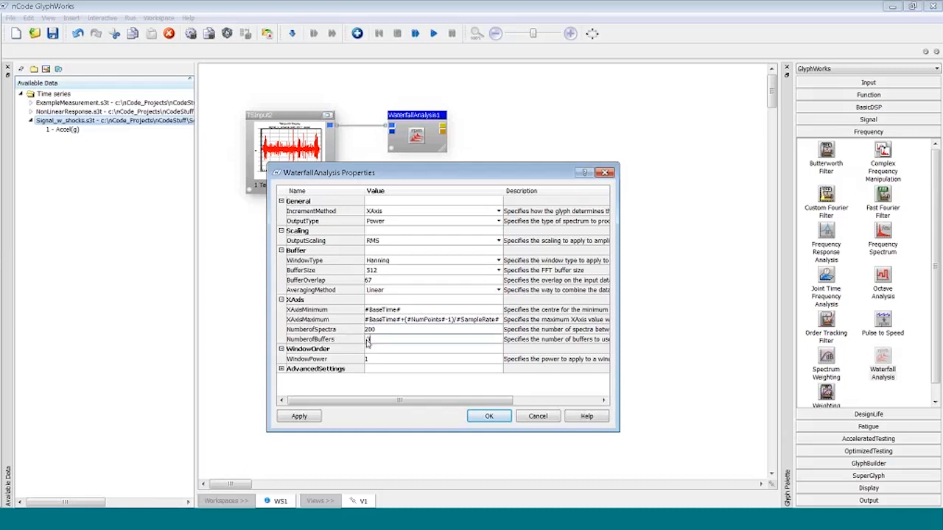
{"action": "type", "text": "3"}
{"action": "double_click", "coordinate": [374, 344]}
{"action": "left_click", "coordinate": [381, 329]}
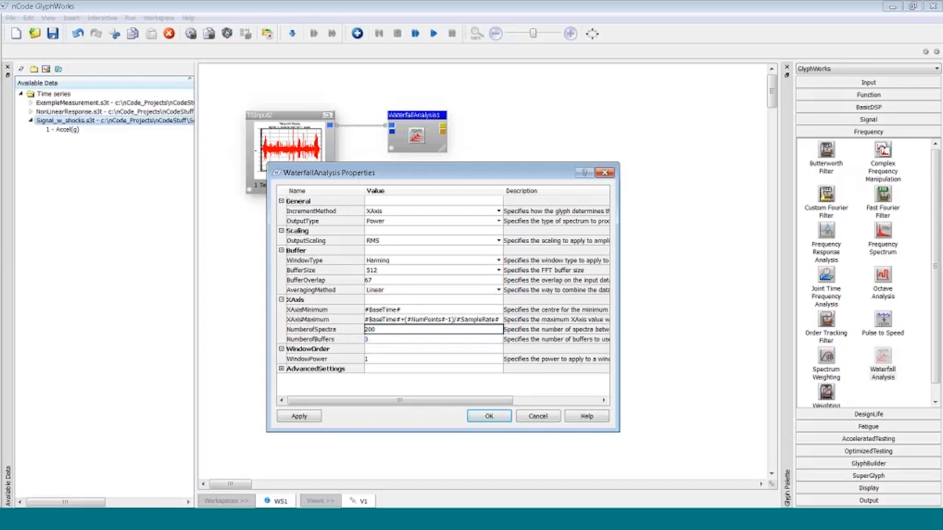
{"action": "left_click", "coordinate": [488, 416]}
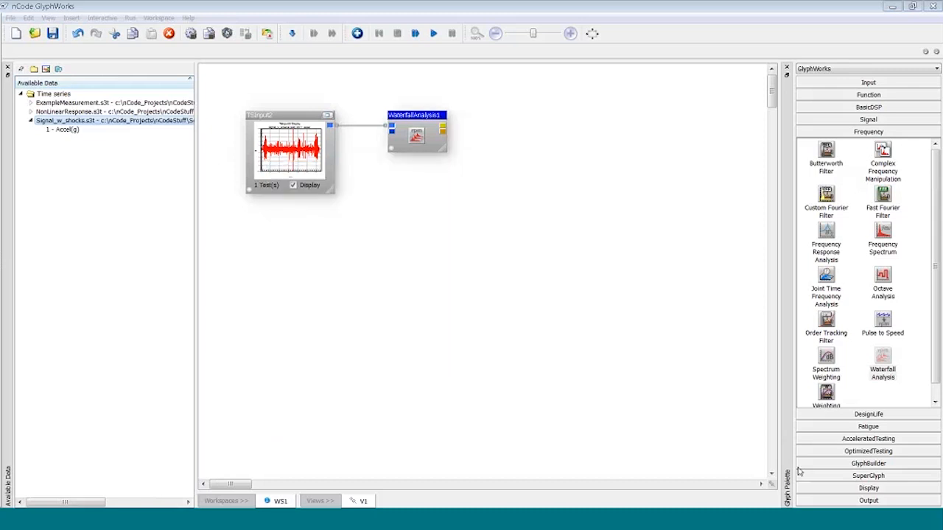
Connect a Waterfall Display glyph to the first output of the Waterfall Analysis glyph and enlarge it
{"action": "left_click", "coordinate": [868, 488]}
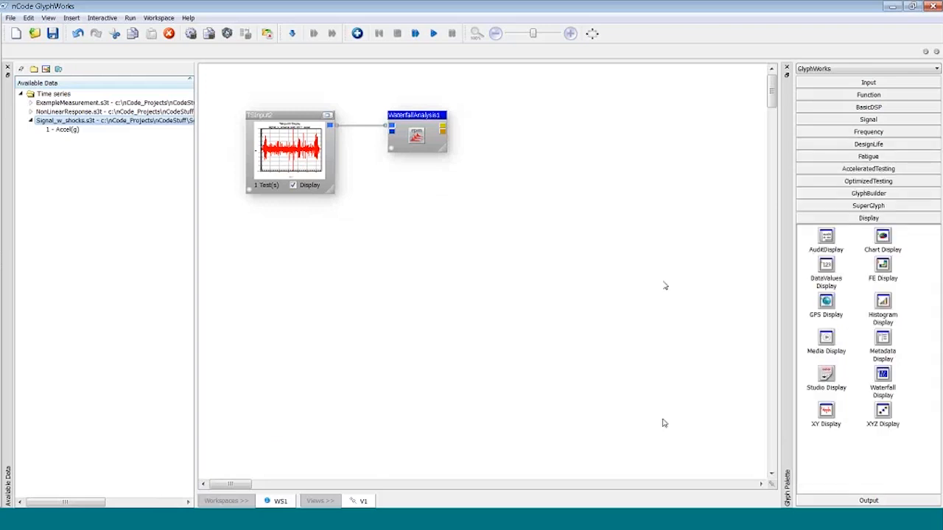
{"action": "left_click", "coordinate": [889, 392]}
{"action": "left_click_drag", "start_coordinate": [882, 381], "coordinate": [442, 128]}
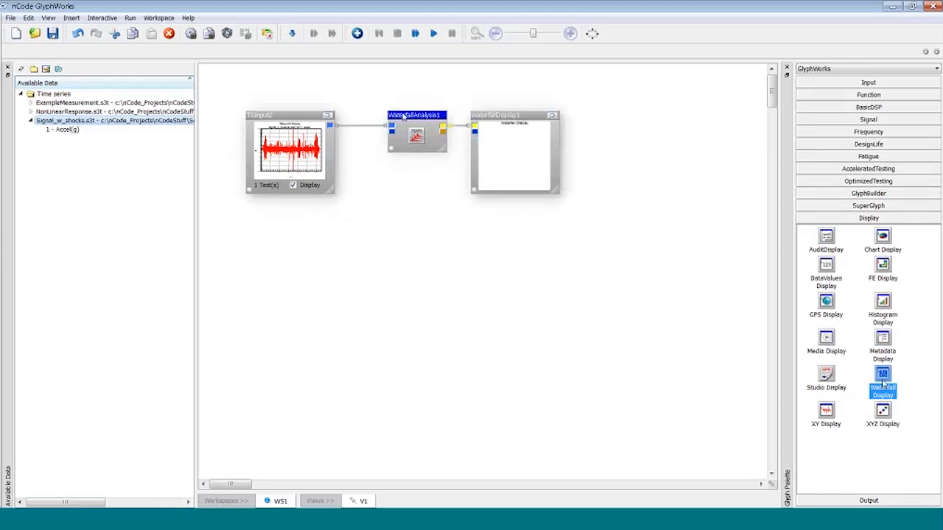
{"action": "left_click_drag", "start_coordinate": [556, 191], "coordinate": [654, 299]}
Run the process and view the waterfall plot maximized, at a more slanted 3D angle
{"action": "left_click", "coordinate": [434, 33]}
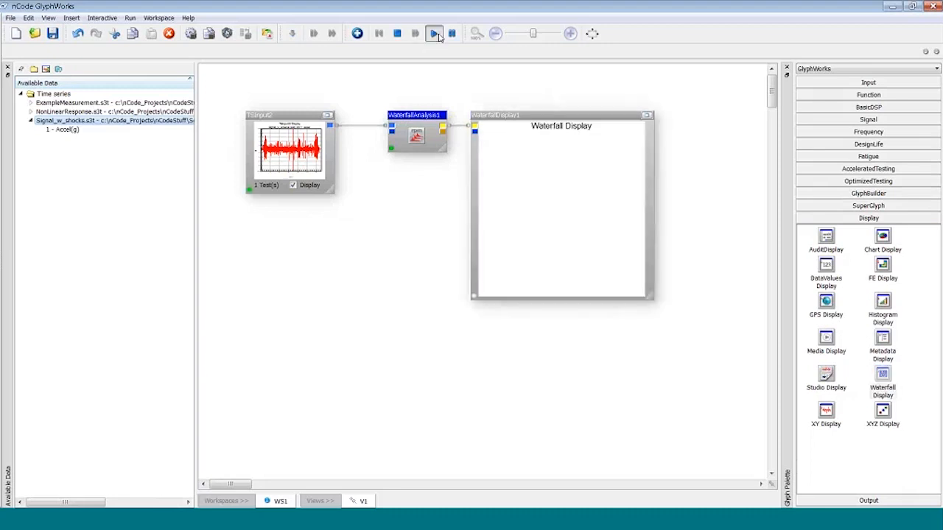
{"action": "left_click", "coordinate": [646, 116]}
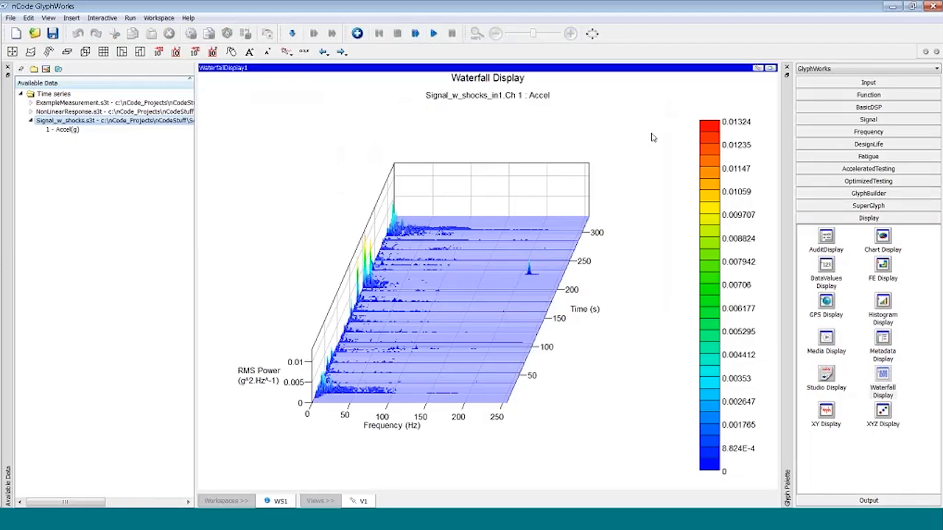
{"action": "left_click_drag", "start_coordinate": [484, 189], "coordinate": [509, 140]}
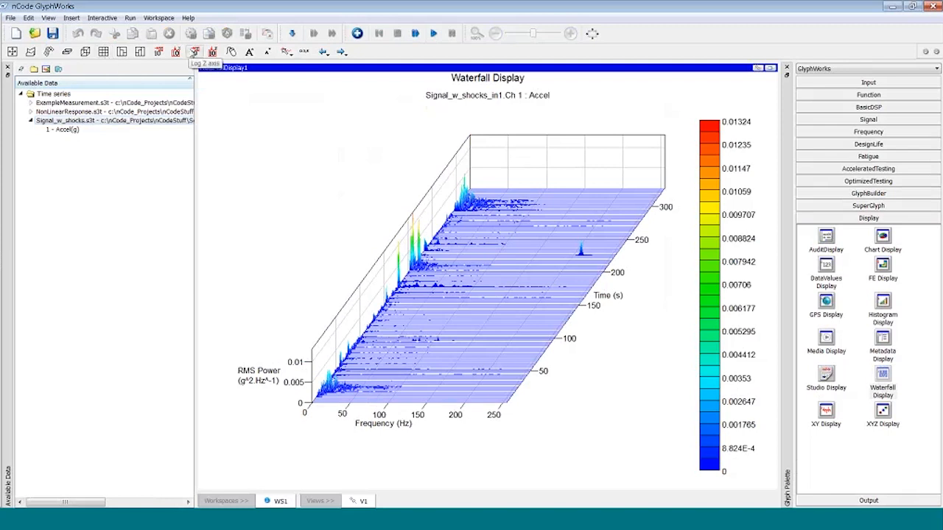
Give the waterfall plot a logarithmic Z axis and show it as a continuous surface in a flat top-down view
{"action": "left_click", "coordinate": [192, 56]}
{"action": "left_click", "coordinate": [193, 56]}
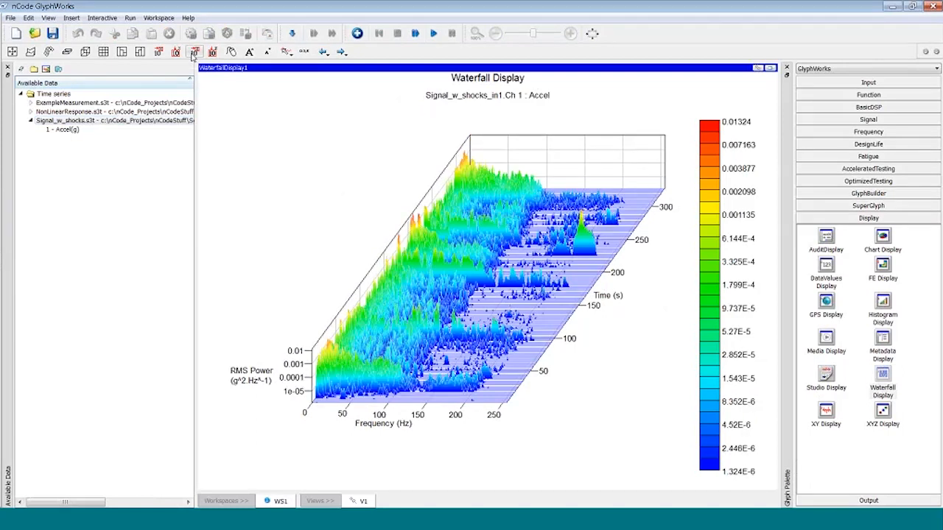
{"action": "left_click", "coordinate": [50, 56]}
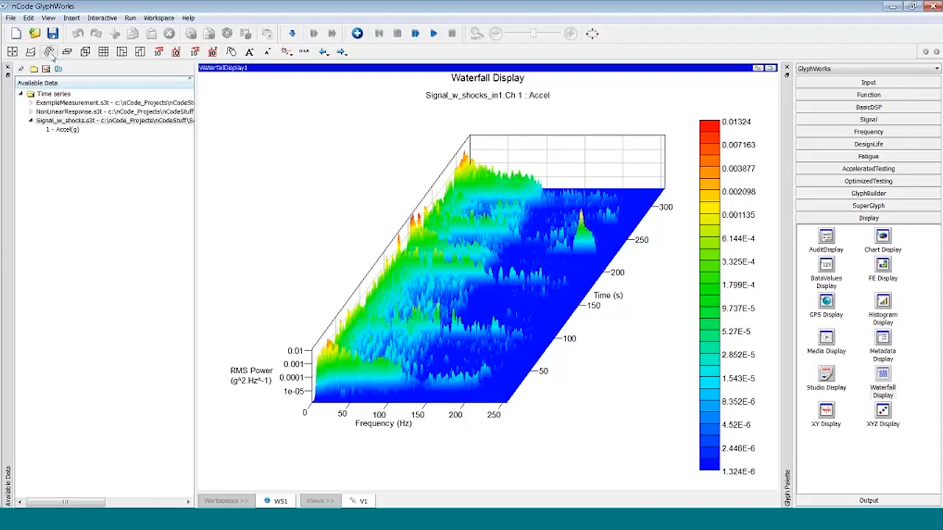
{"action": "left_click", "coordinate": [103, 52]}
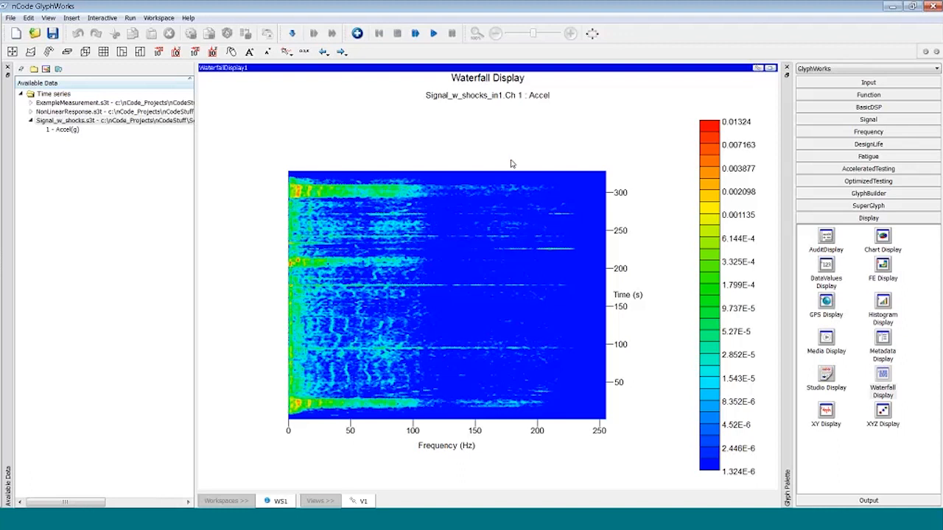
Turn on the slice display for the waterfall plot through its advanced properties
{"action": "right_click", "coordinate": [484, 352]}
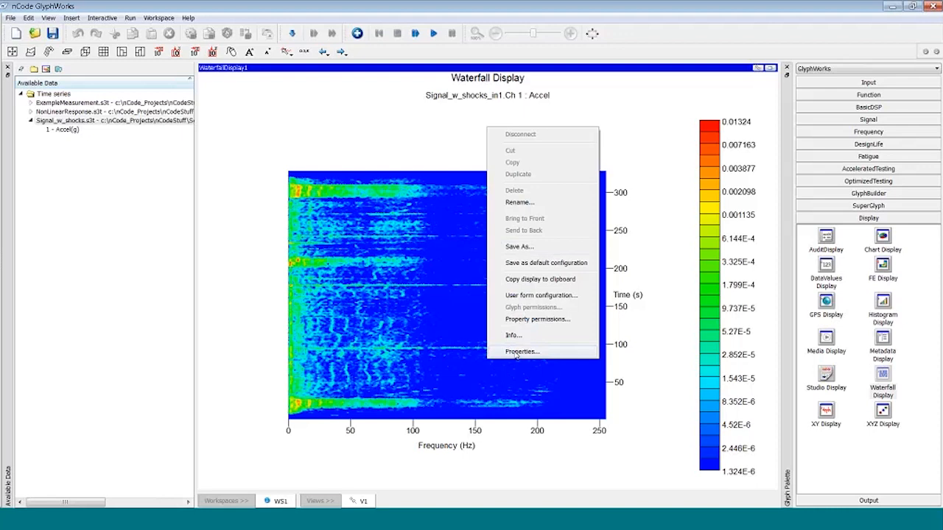
{"action": "left_click", "coordinate": [520, 352]}
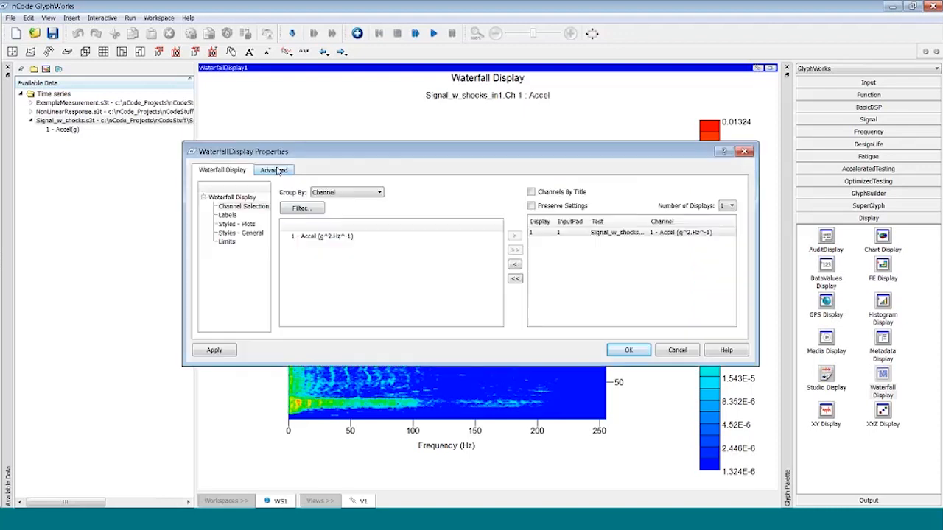
{"action": "left_click", "coordinate": [273, 169]}
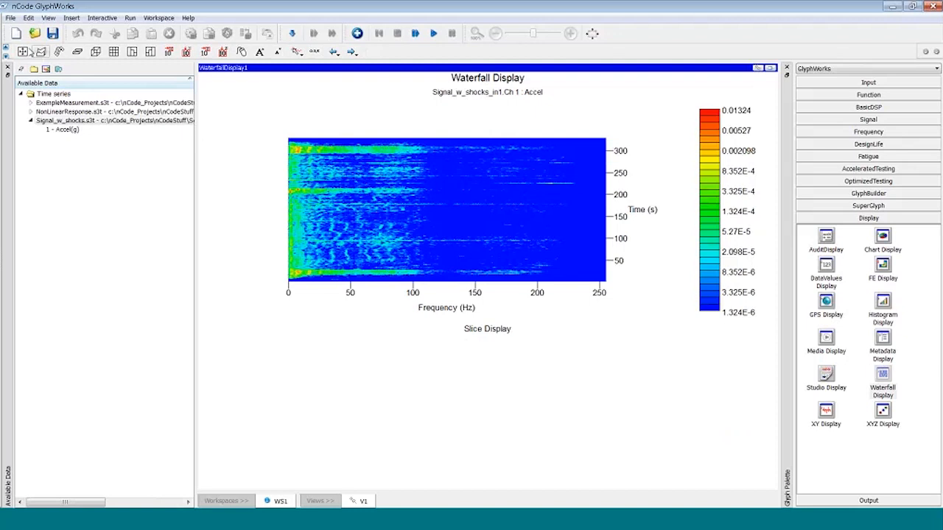
Slice the waterfall plot by Y-axis and fix a spectrum slice at about 94 s
{"action": "left_click", "coordinate": [296, 52]}
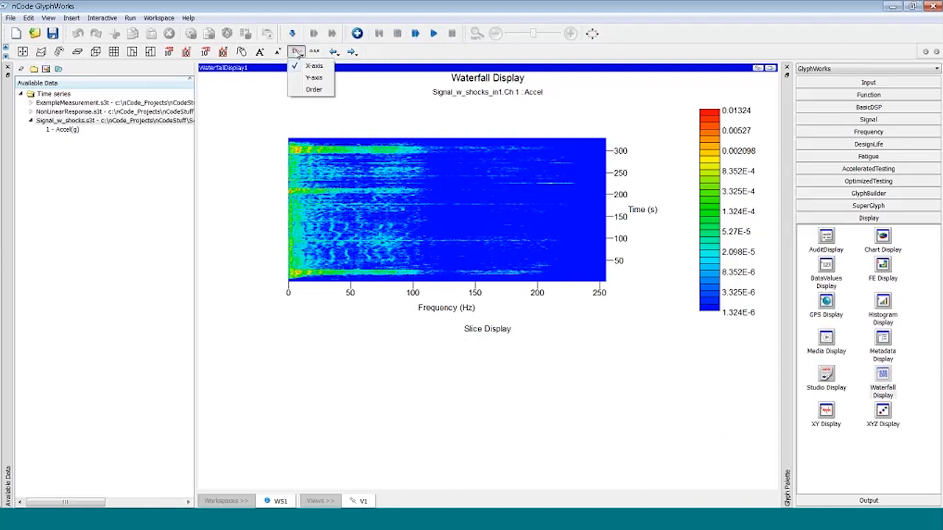
{"action": "left_click", "coordinate": [297, 54]}
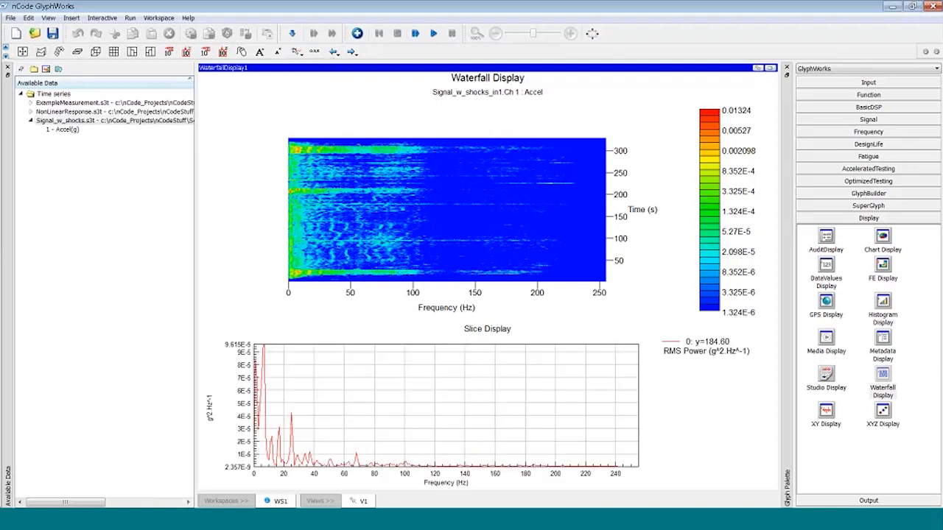
{"action": "left_click", "coordinate": [462, 230]}
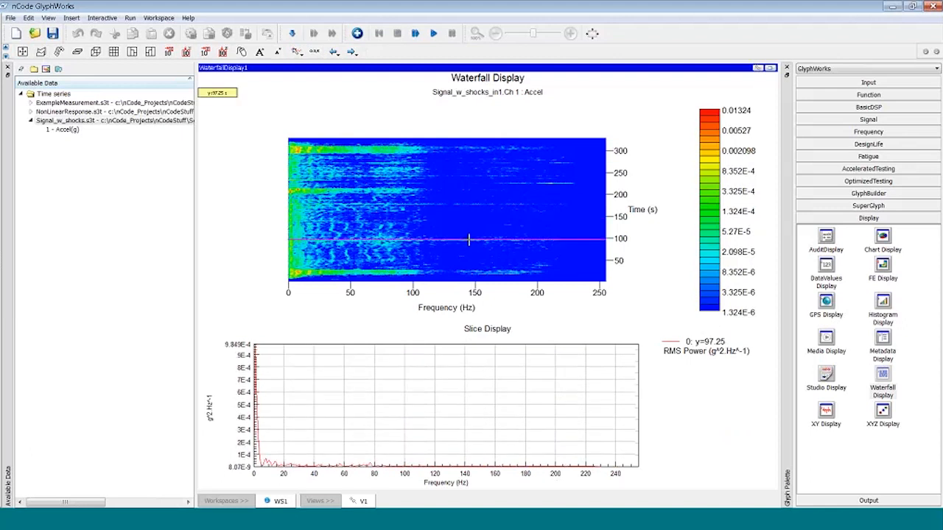
{"action": "left_click", "coordinate": [469, 239]}
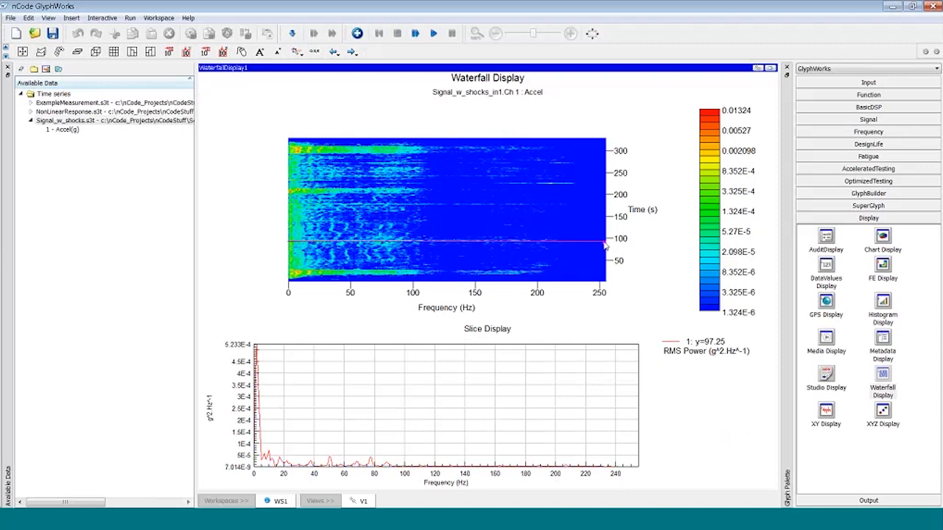
{"action": "left_click", "coordinate": [604, 241]}
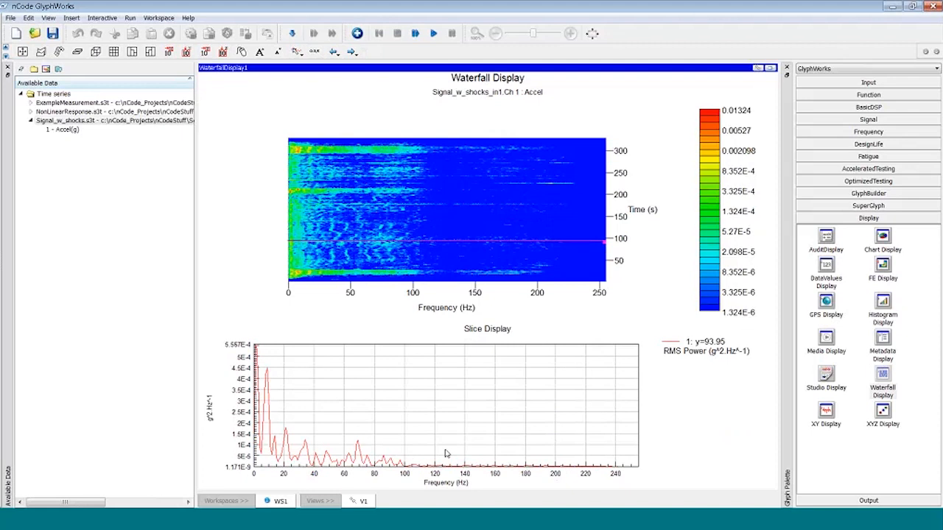
Give the slice spectrum plot a logarithmic Y axis
{"action": "left_click", "coordinate": [445, 454]}
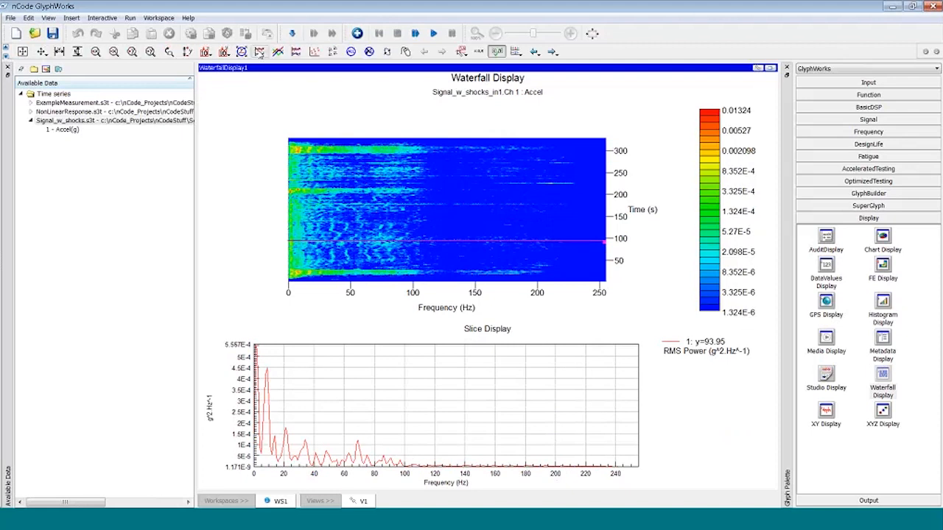
{"action": "left_click", "coordinate": [259, 52]}
{"action": "left_click", "coordinate": [231, 77]}
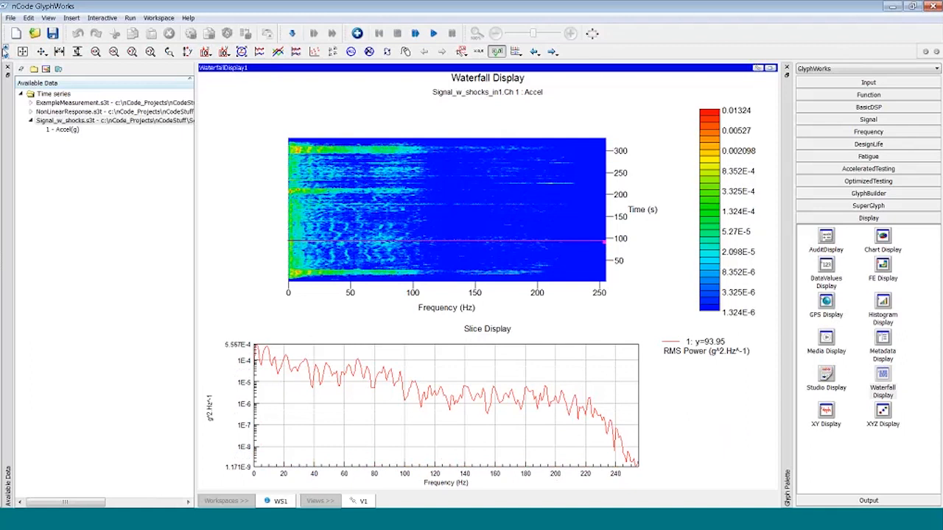
Add a second Y-axis slice at about 226 s on the waterfall plot to compare the two spectra
{"action": "left_click", "coordinate": [5, 49]}
{"action": "left_click", "coordinate": [295, 52]}
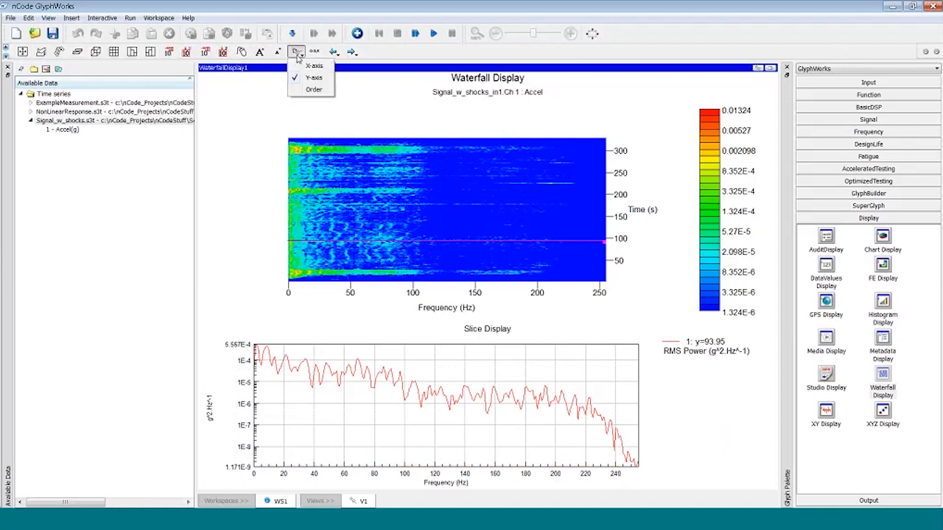
{"action": "left_click", "coordinate": [304, 77]}
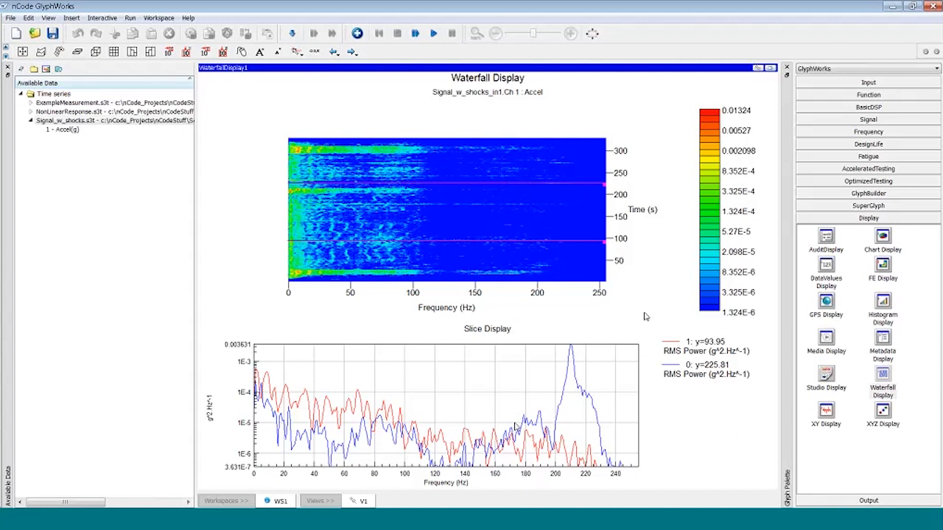
{"action": "key", "text": "2"}
Restore the waterfall display to its glyph size and move it farther away from the Waterfall Analysis glyph
{"action": "left_click", "coordinate": [770, 68]}
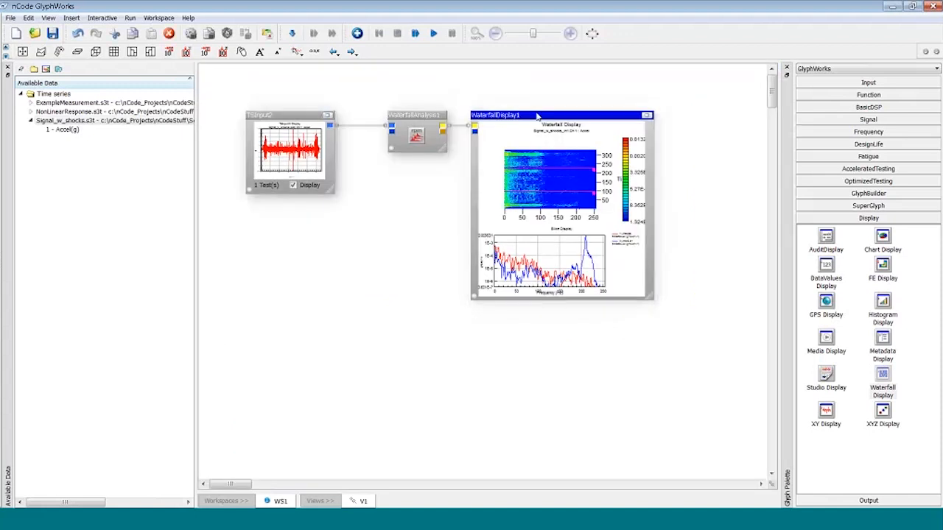
{"action": "left_click_drag", "start_coordinate": [535, 118], "coordinate": [565, 118]}
{"action": "left_click_drag", "start_coordinate": [228, 94], "coordinate": [718, 367]}
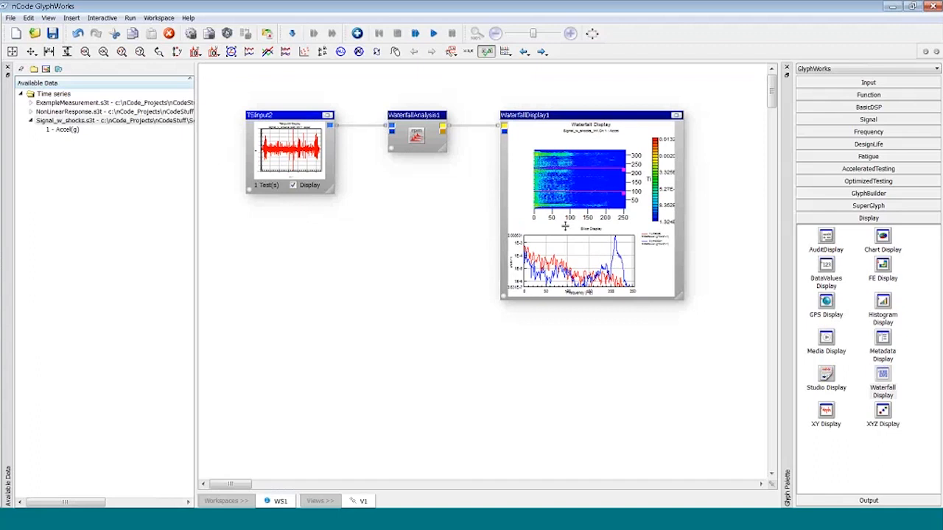
{"action": "left_click", "coordinate": [632, 341]}
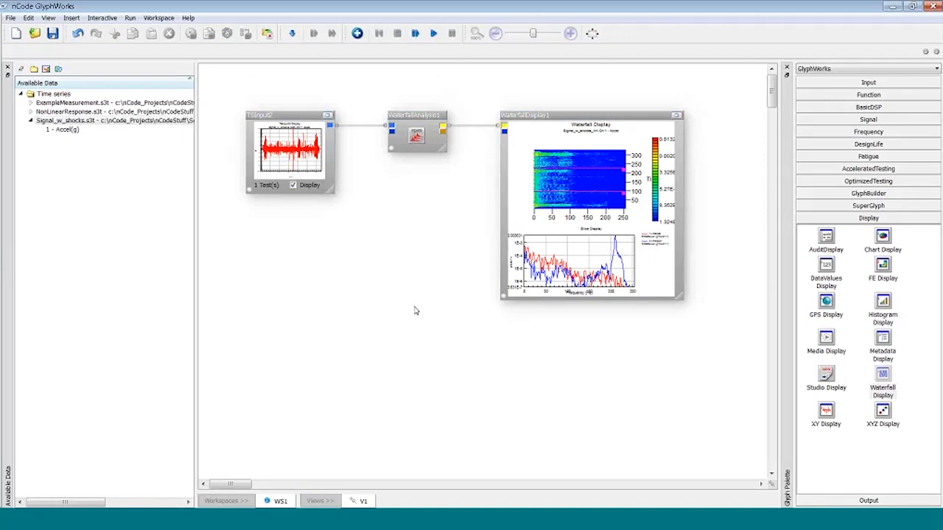
Start a new process without saving the current one and open the 1_TimeFreqAnalysis_with_Report process
{"action": "left_click", "coordinate": [17, 35]}
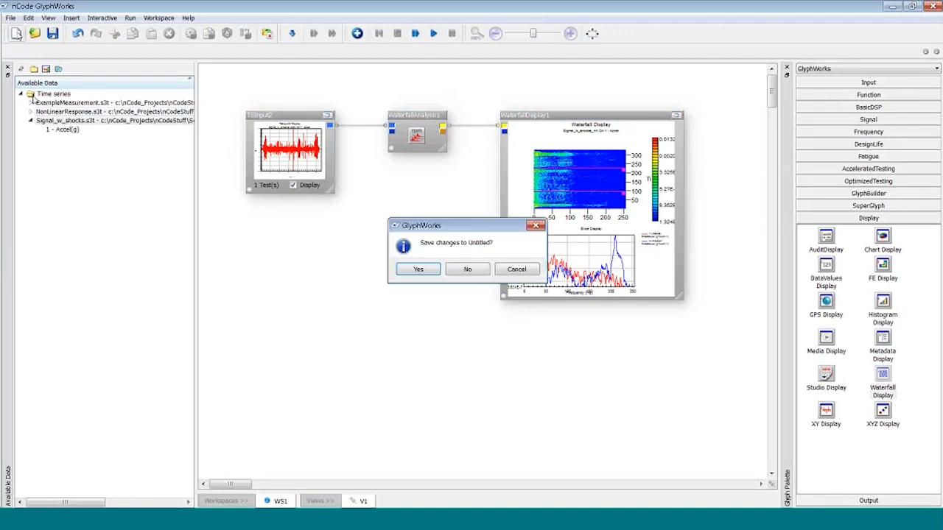
{"action": "left_click", "coordinate": [467, 270]}
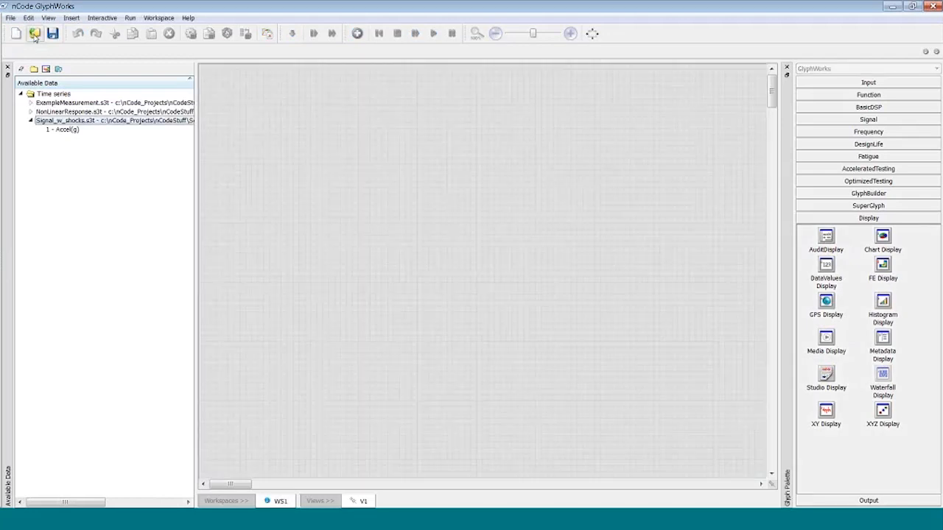
{"action": "left_click", "coordinate": [35, 34]}
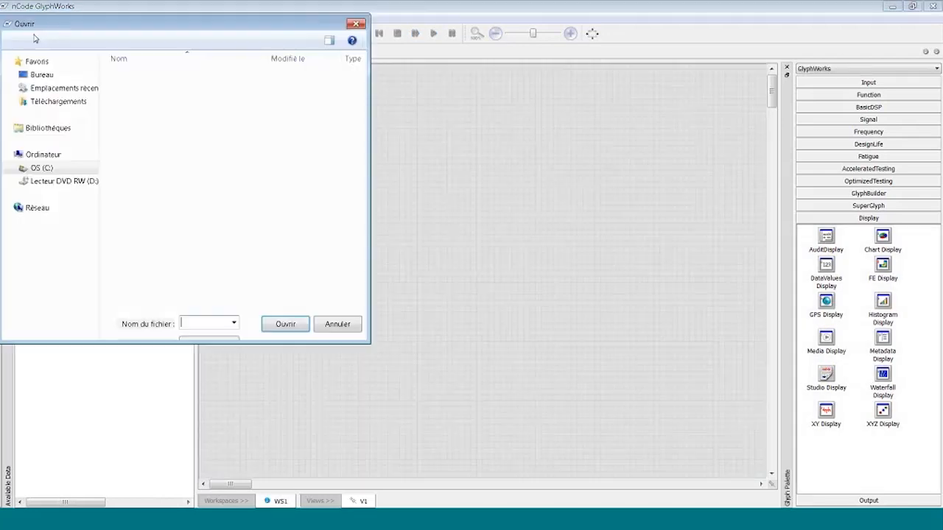
{"action": "left_click", "coordinate": [157, 111]}
{"action": "double_click", "coordinate": [157, 111]}
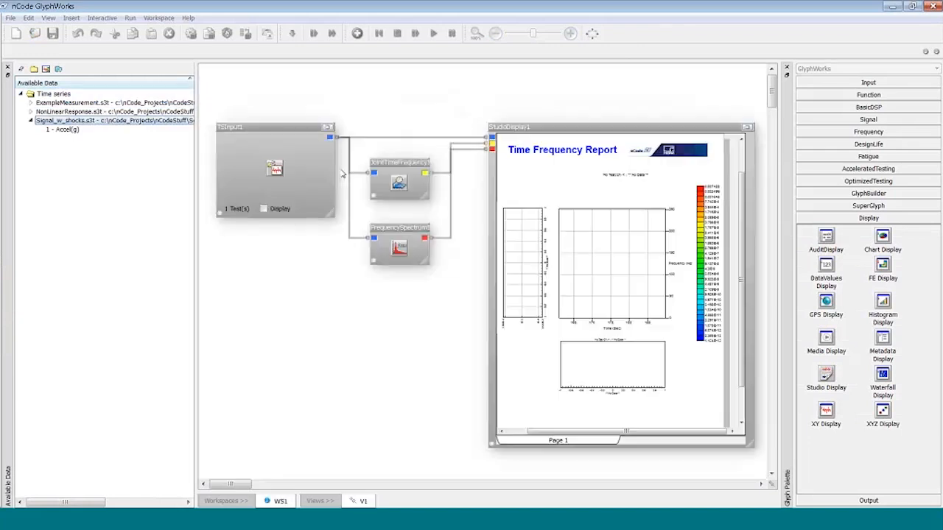
Display the acceleration signal in the TSInput glyph and adjust its marked time region to about 164 to 194 s
{"action": "left_click", "coordinate": [387, 165]}
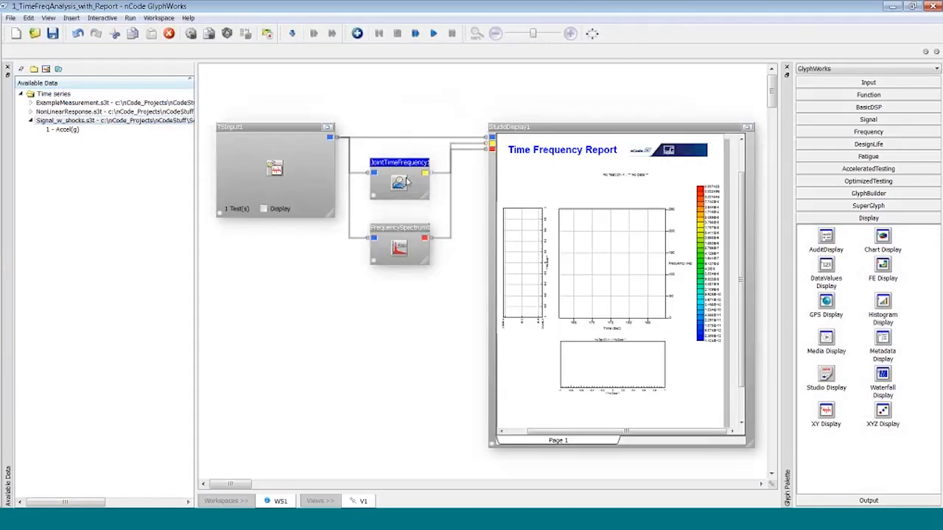
{"action": "left_click", "coordinate": [541, 132]}
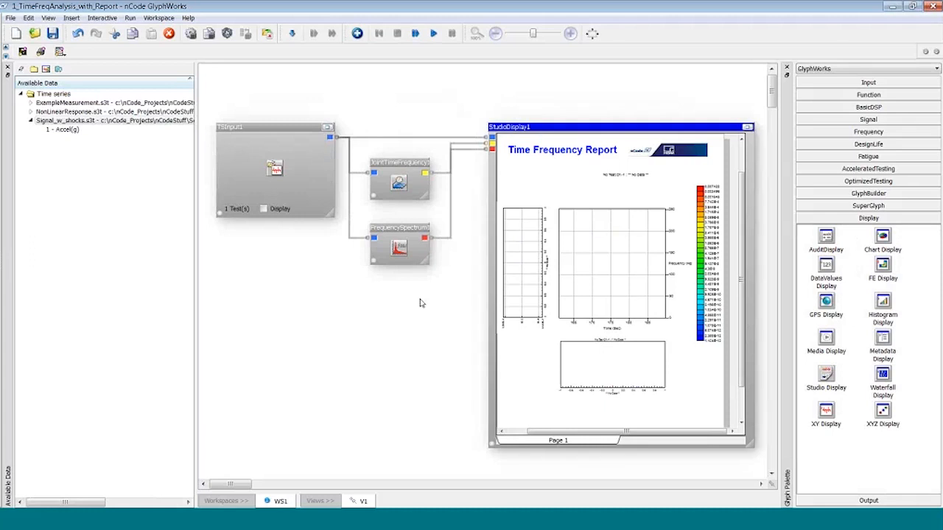
{"action": "left_click", "coordinate": [264, 209]}
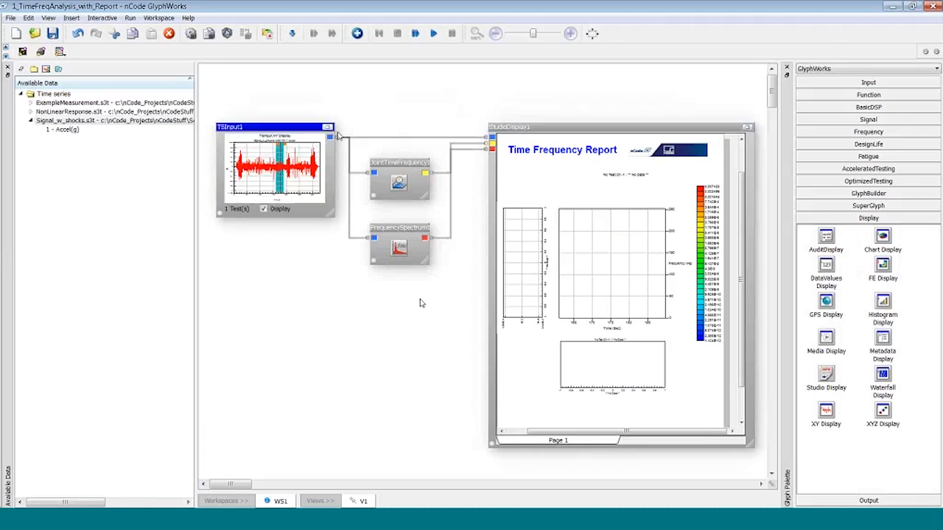
{"action": "left_click", "coordinate": [328, 128]}
{"action": "left_click_drag", "start_coordinate": [539, 124], "coordinate": [500, 127]}
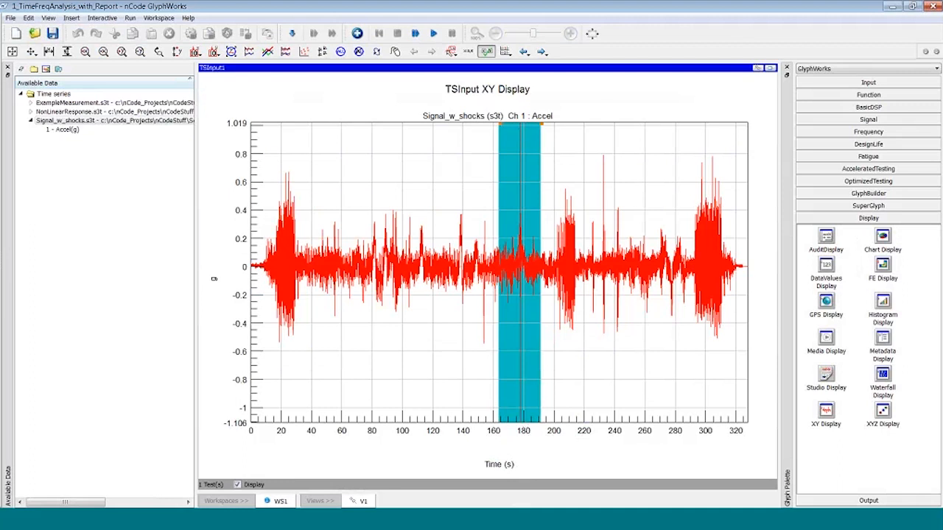
{"action": "left_click_drag", "start_coordinate": [541, 124], "coordinate": [545, 125]}
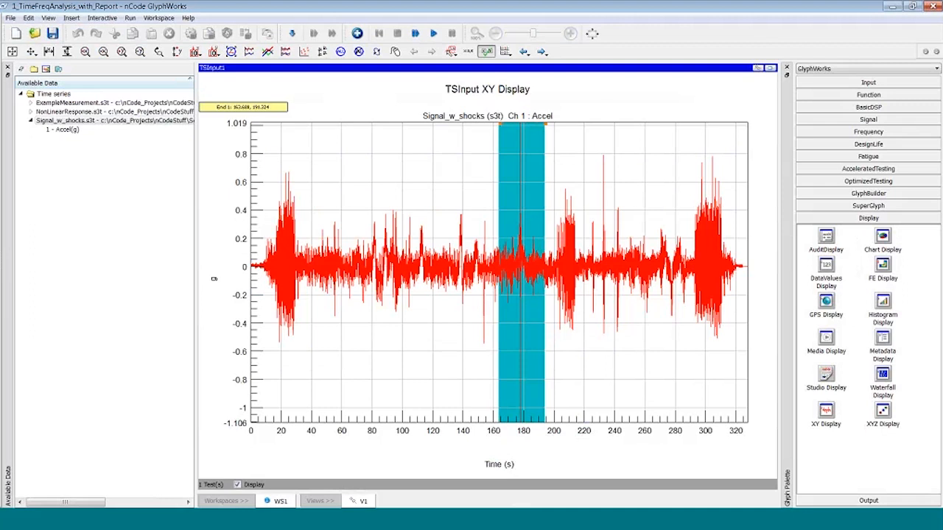
{"action": "left_click", "coordinate": [771, 68]}
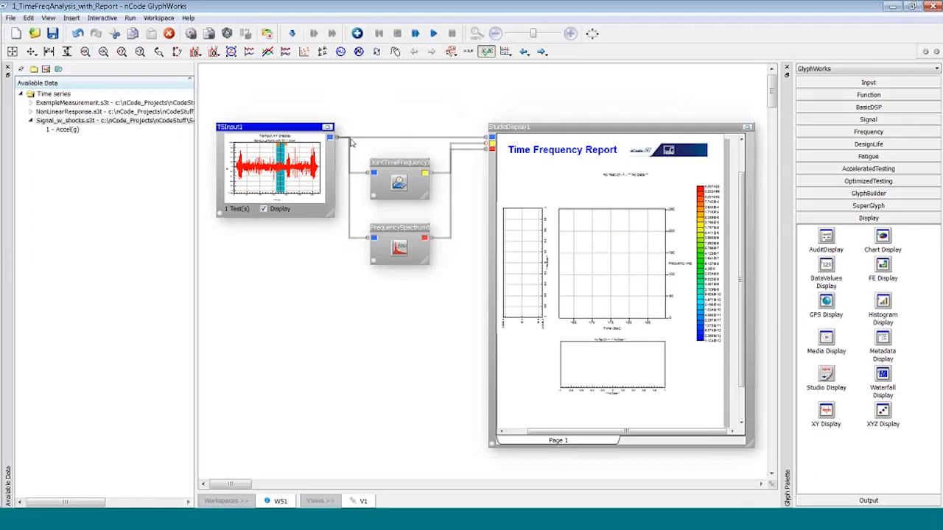
Run the process, examine the Time Frequency Report and its time signal plot maximized, and restore the glyph layout
{"action": "key", "text": "F5"}
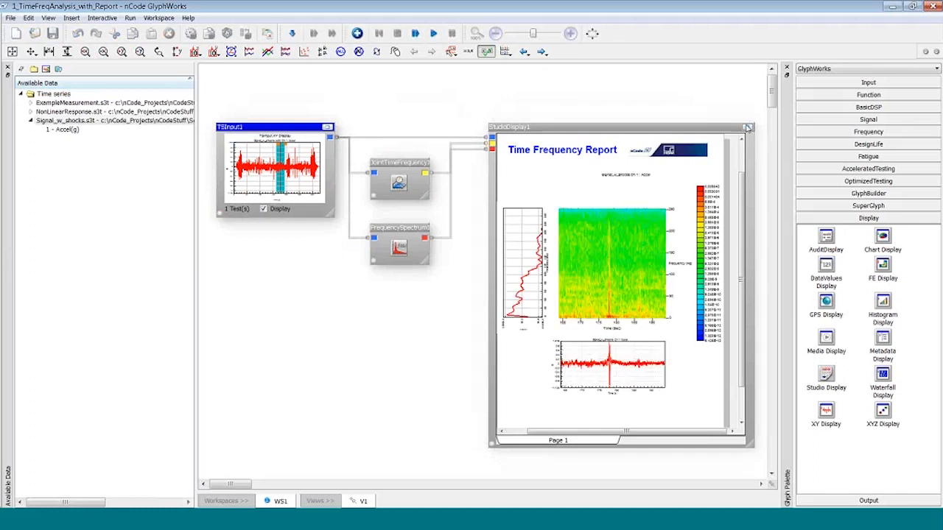
{"action": "left_click", "coordinate": [747, 128]}
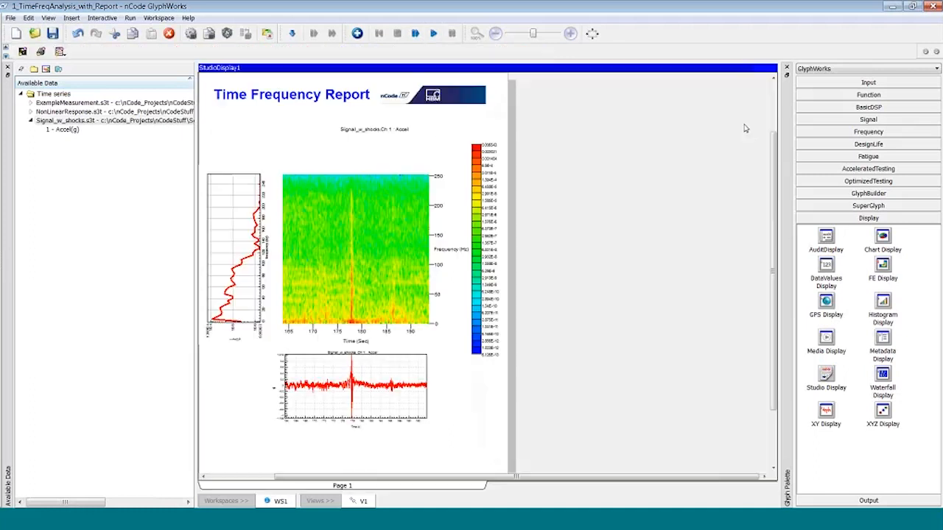
{"action": "left_click", "coordinate": [386, 377]}
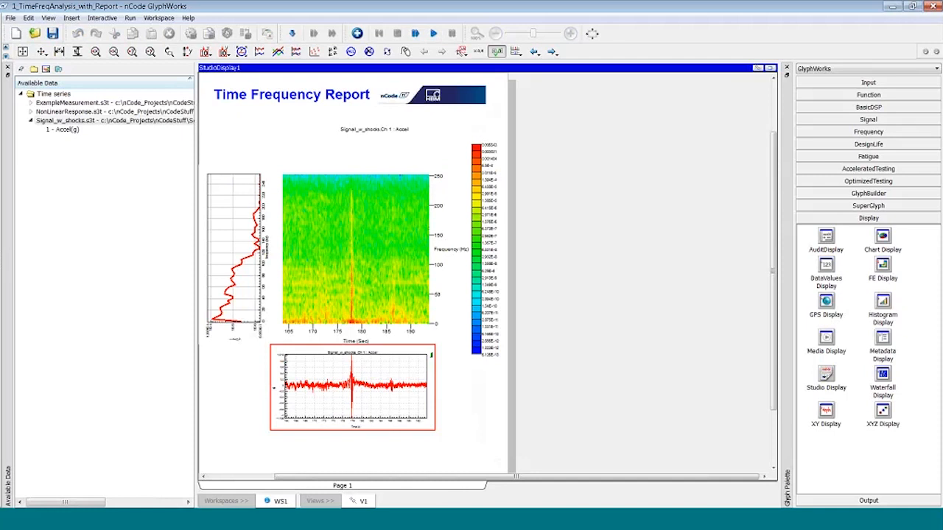
{"action": "left_click", "coordinate": [365, 472]}
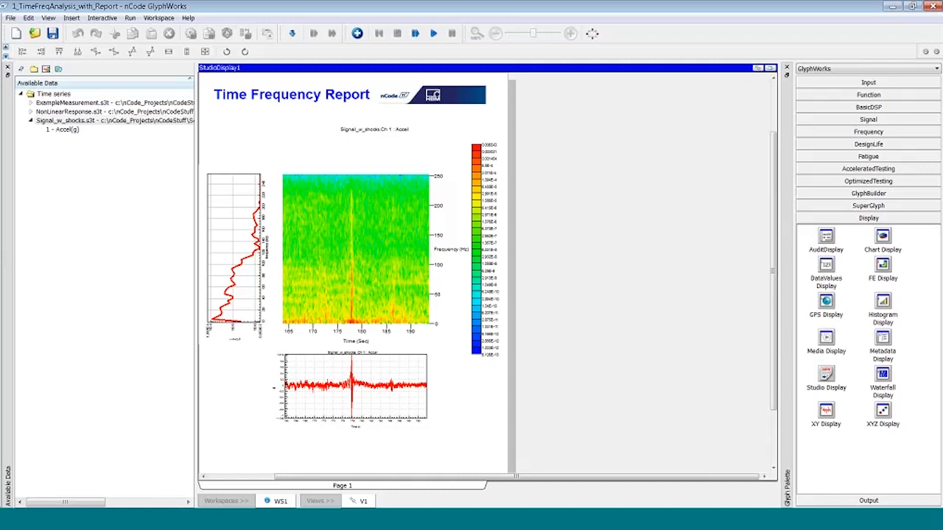
{"action": "left_click", "coordinate": [769, 68]}
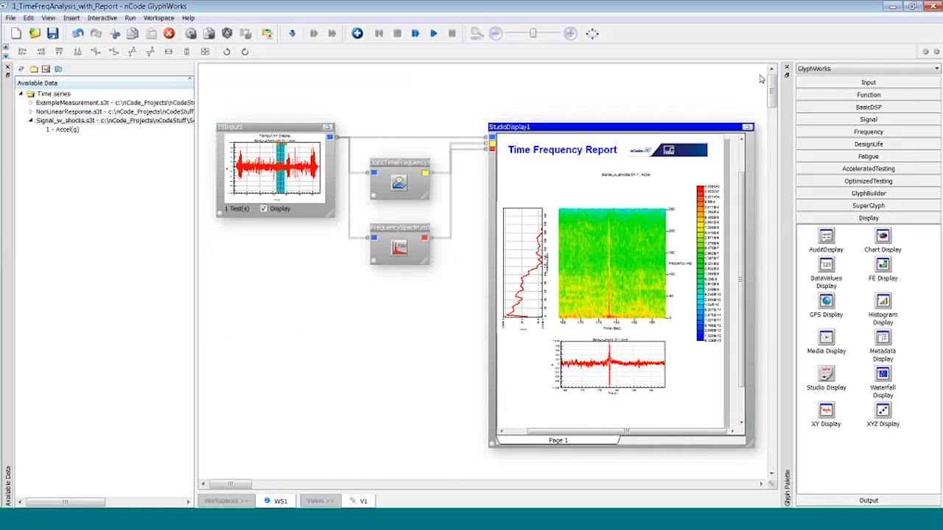
{"action": "left_click", "coordinate": [760, 79]}
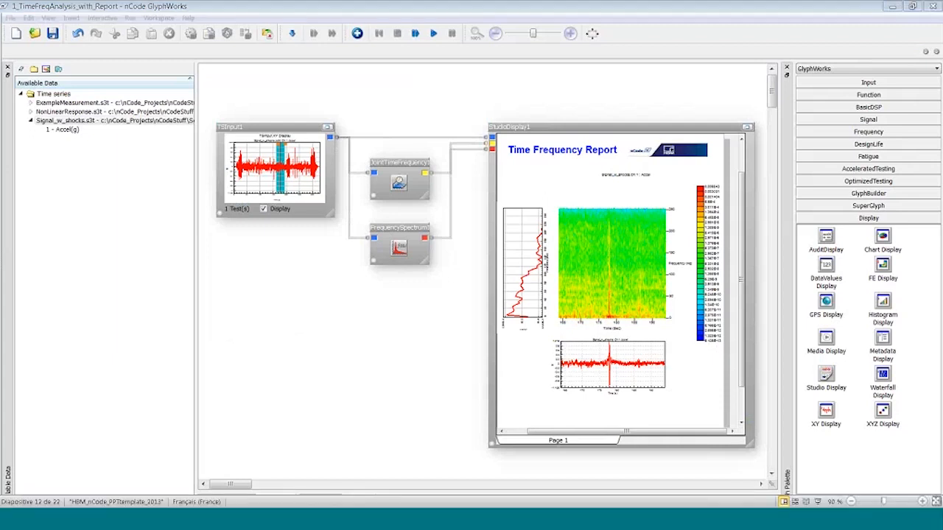
Switch to PowerPoint and present from the Time-Frequency FRF Analysis slide to the Overall FRF vs Waterfall of FRFs slide
{"action": "key", "text": "alt+Tab"}
{"action": "left_click", "coordinate": [108, 322]}
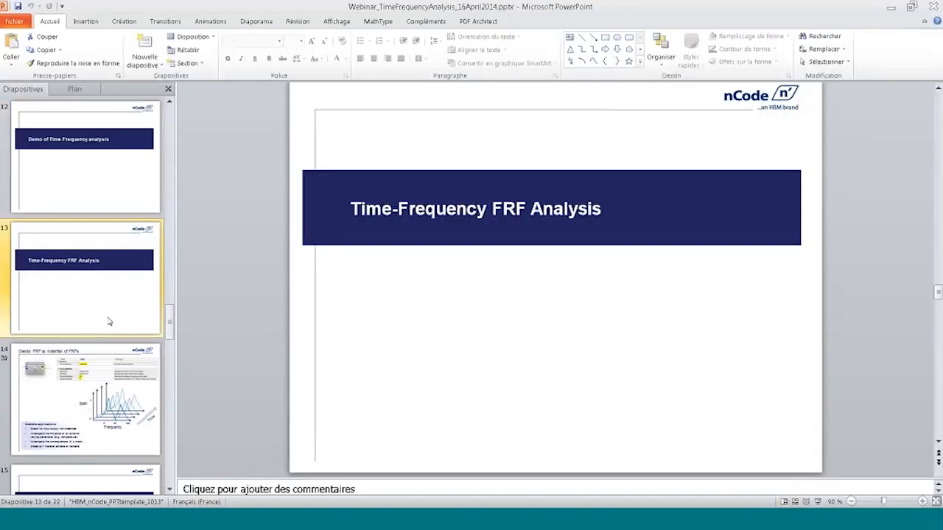
{"action": "key", "text": "shift+F5"}
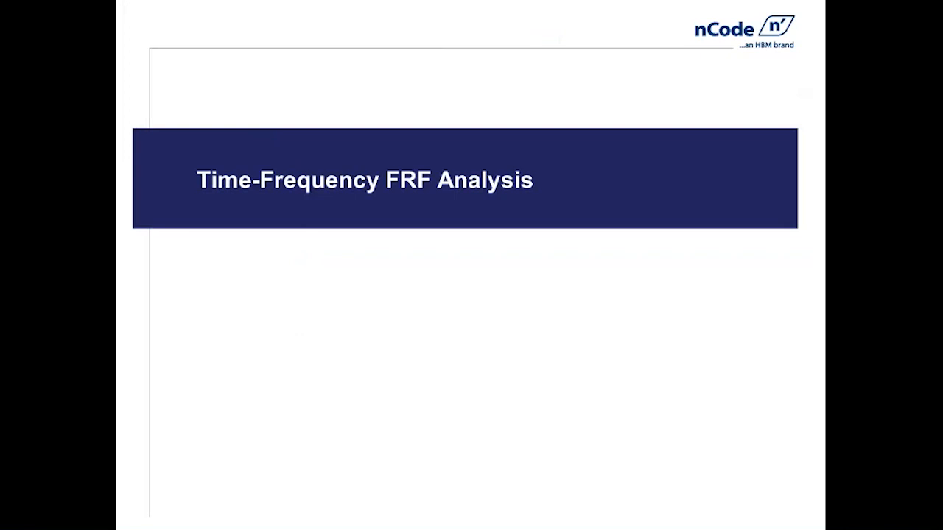
{"action": "key", "text": "Right"}
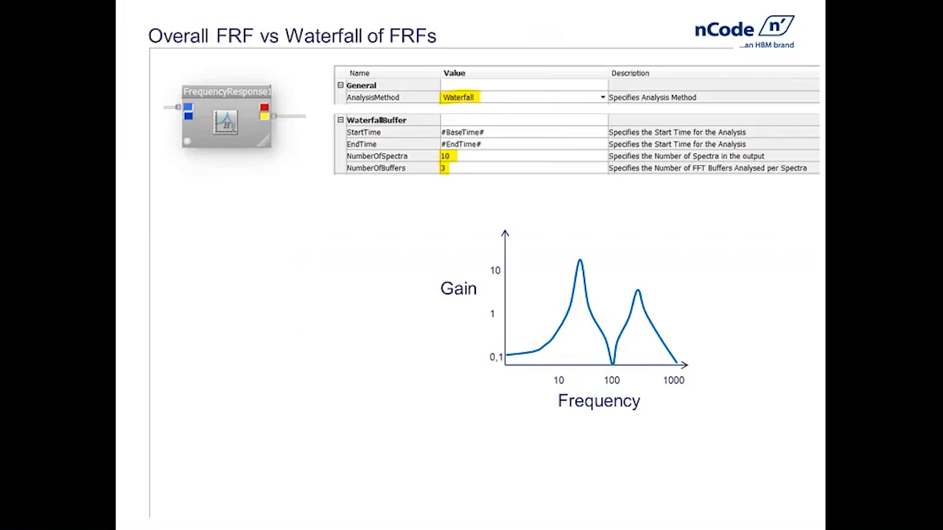
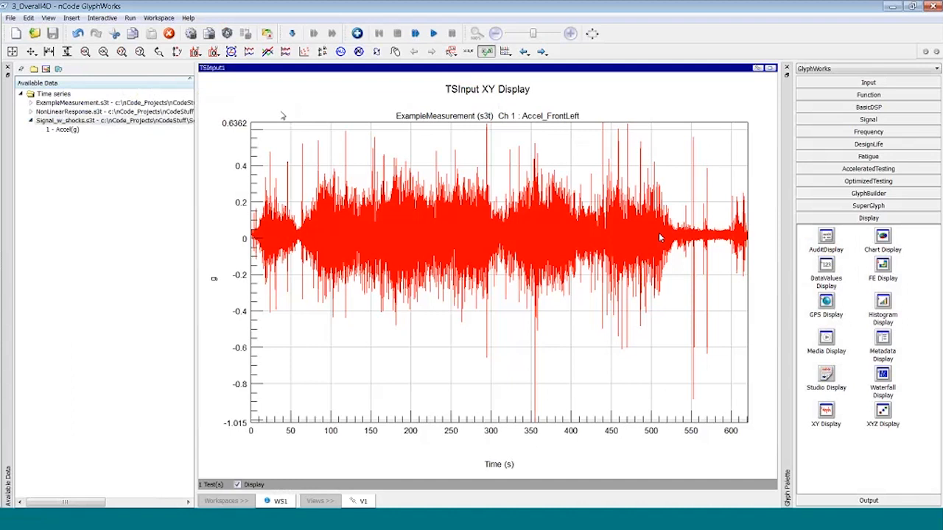
Restore the glyph layout, trace the WaterfallAnalysis1 output connections, and review the Calculate Overall glyph's manipulation method and 2D view axis
{"action": "left_click_drag", "start_coordinate": [351, 116], "coordinate": [377, 152]}
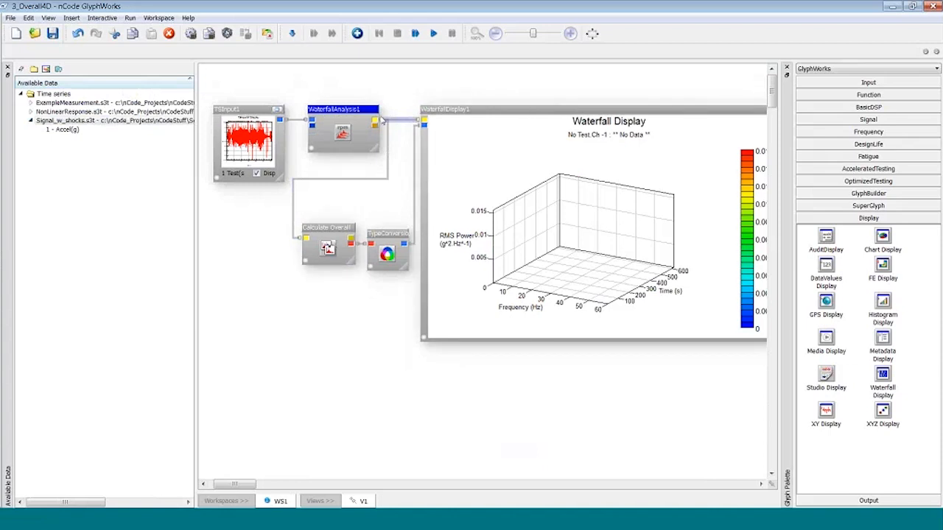
{"action": "left_click", "coordinate": [389, 139]}
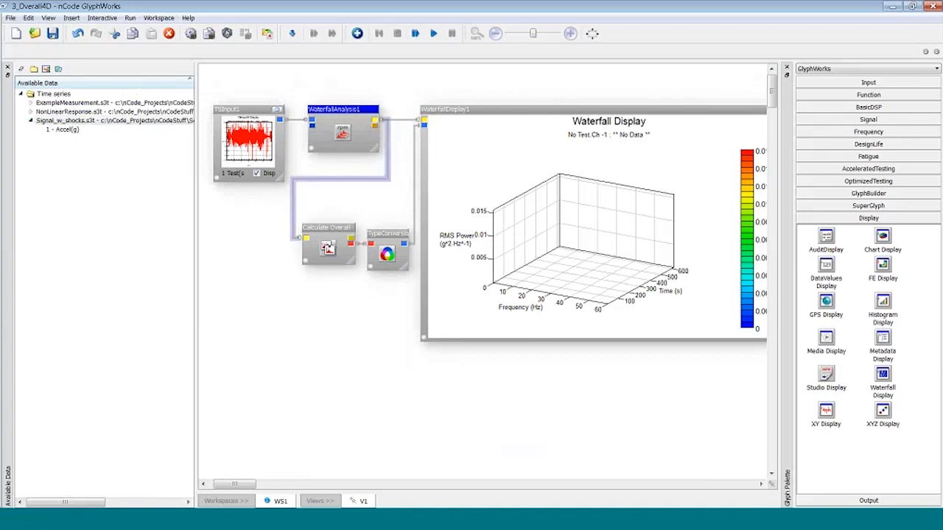
{"action": "left_click", "coordinate": [329, 247]}
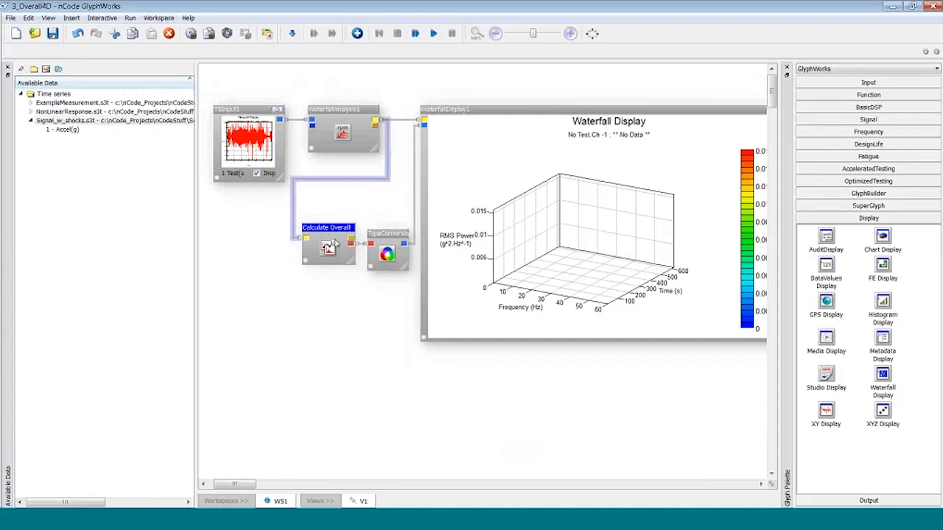
{"action": "double_click", "coordinate": [322, 252]}
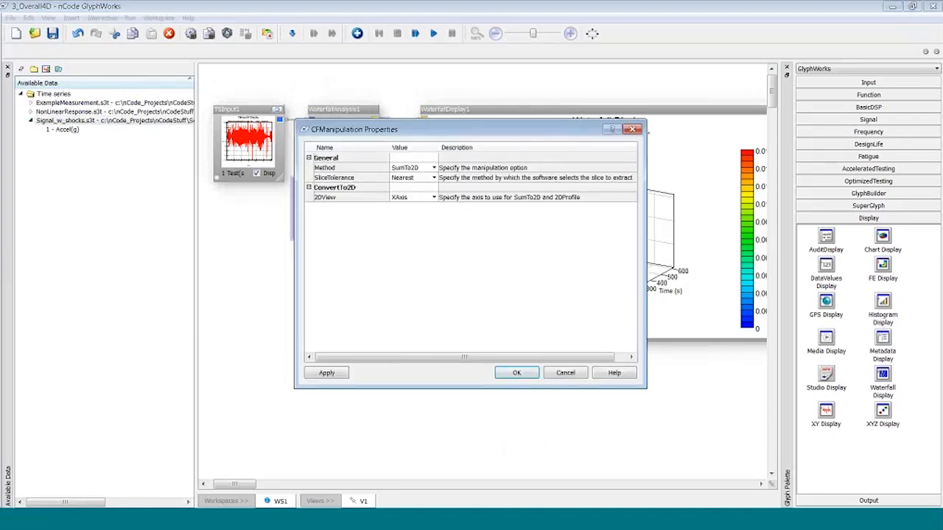
{"action": "left_click", "coordinate": [518, 374]}
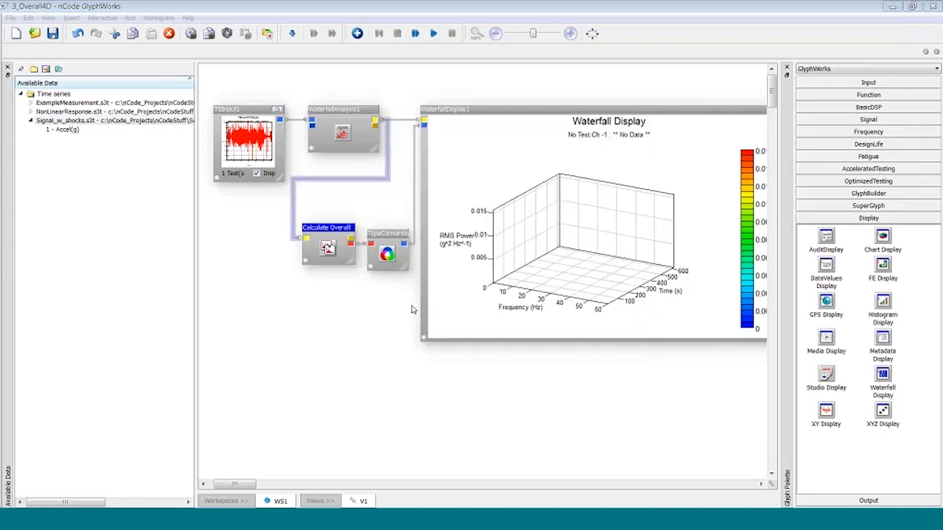
Run the process, rotate the waterfall plot to inspect its overall curve, and move WaterfallDisplay1 fully into view
{"action": "left_click", "coordinate": [439, 40]}
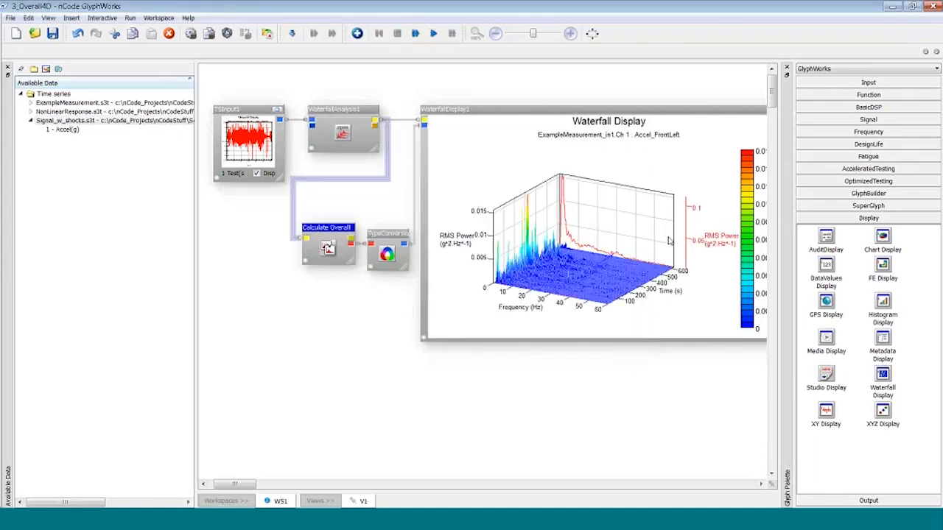
{"action": "left_click", "coordinate": [668, 238]}
{"action": "left_click_drag", "start_coordinate": [668, 238], "coordinate": [657, 221]}
{"action": "left_click_drag", "start_coordinate": [603, 260], "coordinate": [678, 224]}
{"action": "left_click_drag", "start_coordinate": [718, 109], "coordinate": [678, 122]}
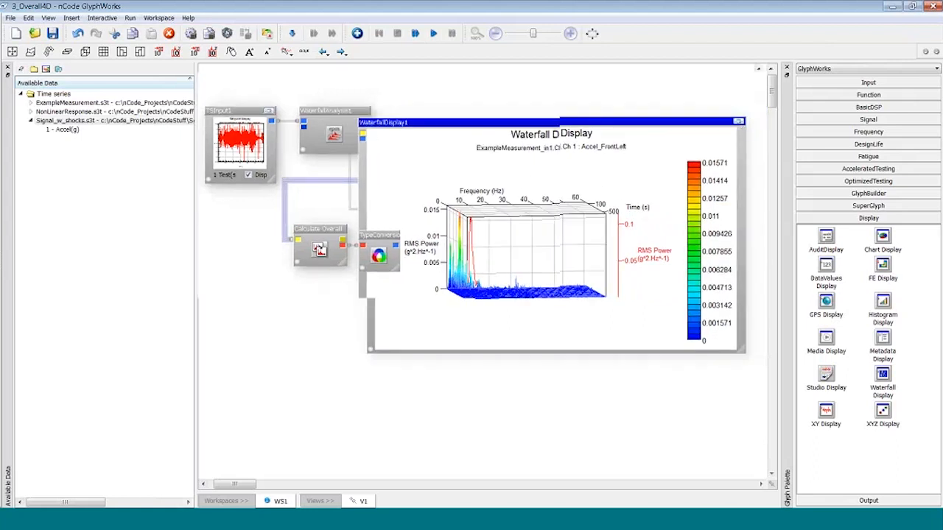
Show the waterfall surface as a mesh and examine it maximized from an oblique angle before returning to the glyph layout
{"action": "left_click", "coordinate": [103, 52]}
{"action": "left_click_drag", "start_coordinate": [611, 232], "coordinate": [515, 303]}
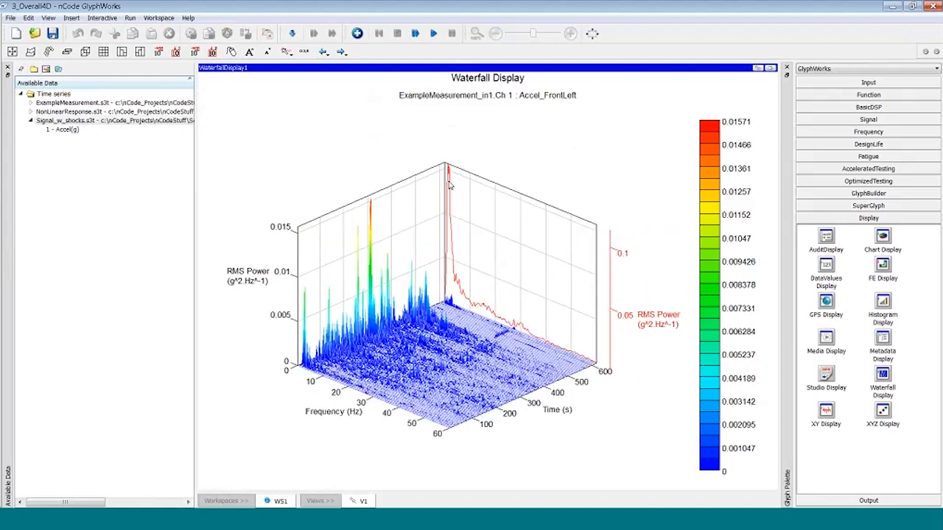
{"action": "left_click", "coordinate": [770, 68]}
Spread out WaterfallDisplay1, TypeConversion1 and Calculate Overall to expose their connections, and widen the TypeConversion1 glyph
{"action": "left_click_drag", "start_coordinate": [400, 133], "coordinate": [492, 114]}
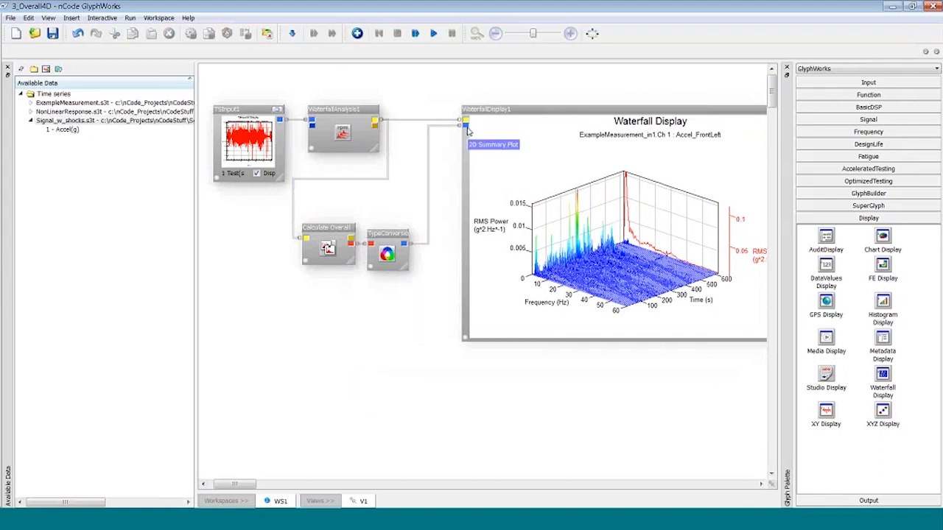
{"action": "left_click_drag", "start_coordinate": [387, 234], "coordinate": [399, 234]}
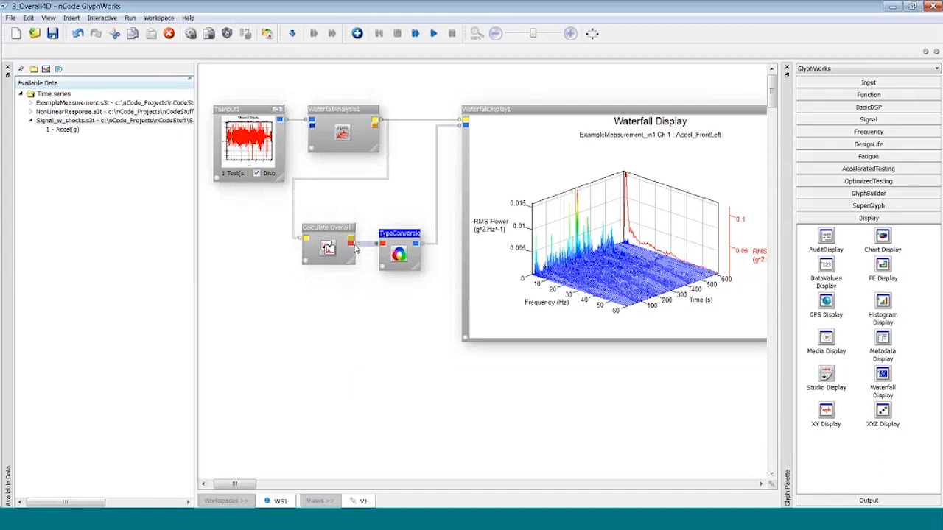
{"action": "left_click", "coordinate": [325, 231]}
{"action": "left_click_drag", "start_coordinate": [325, 230], "coordinate": [304, 231]}
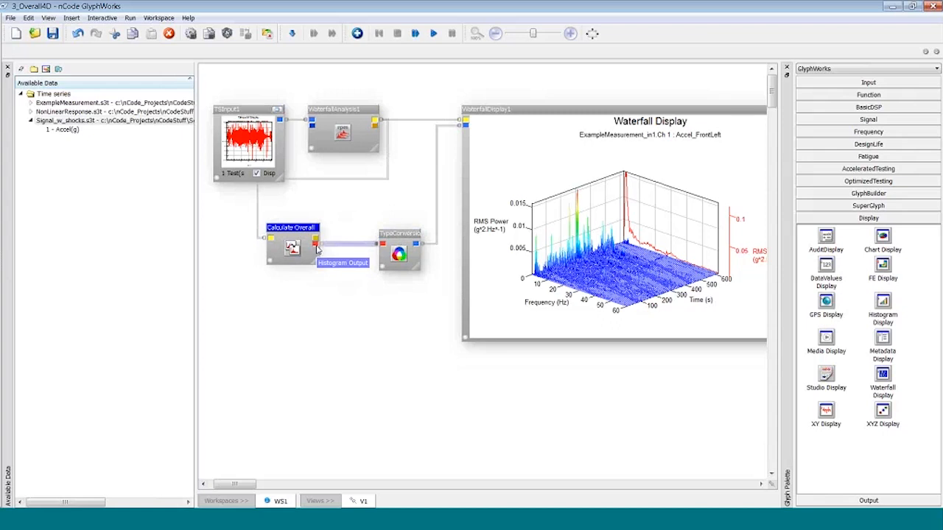
{"action": "left_click", "coordinate": [408, 241]}
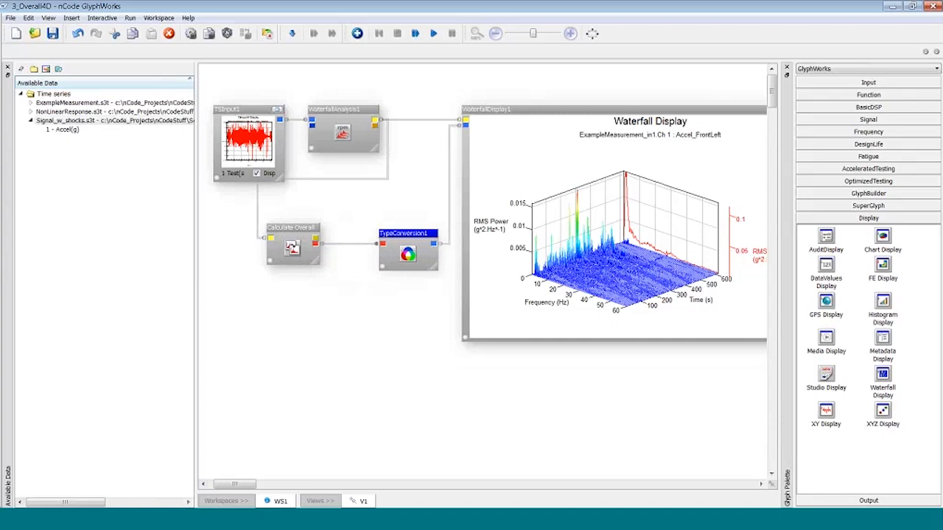
Review the TypeConversion1 input and output data types, and place TypeConversion1 and Calculate Overall closer together
{"action": "double_click", "coordinate": [414, 242]}
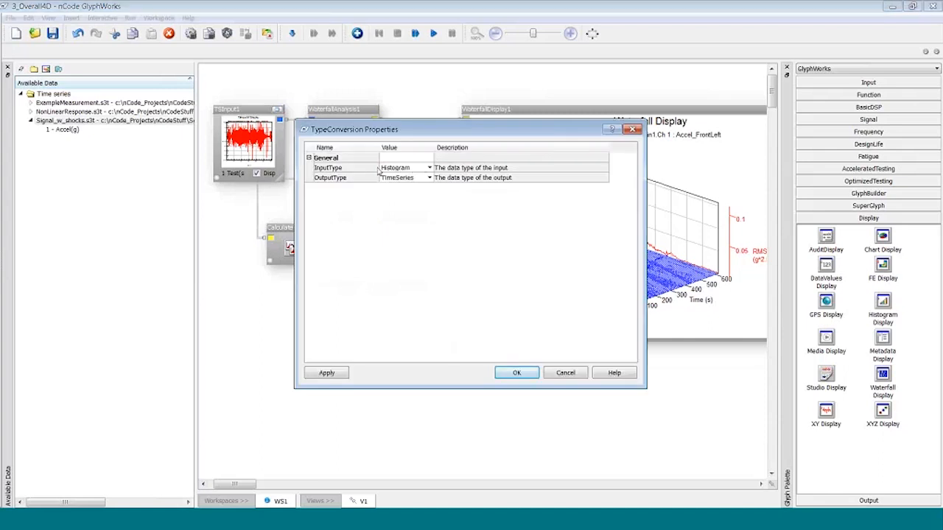
{"action": "key", "text": "Return"}
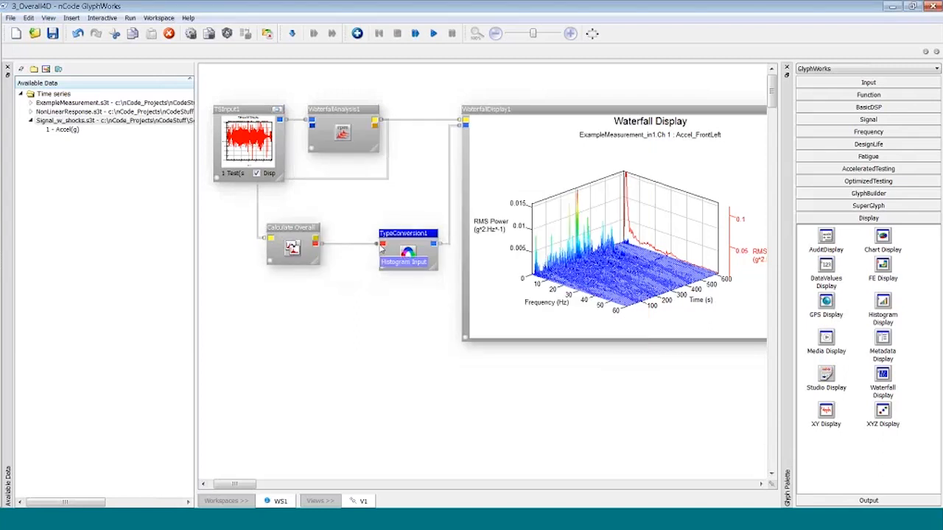
{"action": "left_click_drag", "start_coordinate": [421, 253], "coordinate": [398, 253]}
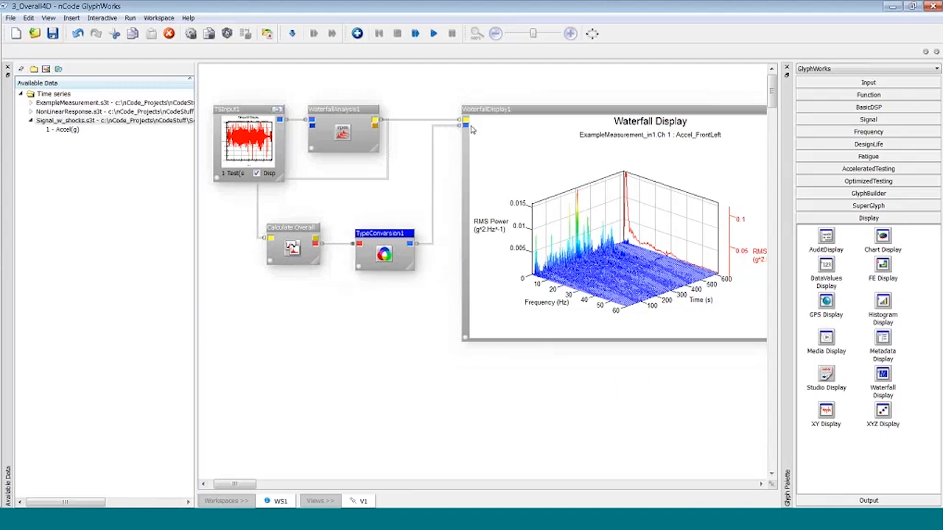
{"action": "left_click", "coordinate": [372, 217]}
{"action": "left_click", "coordinate": [397, 234]}
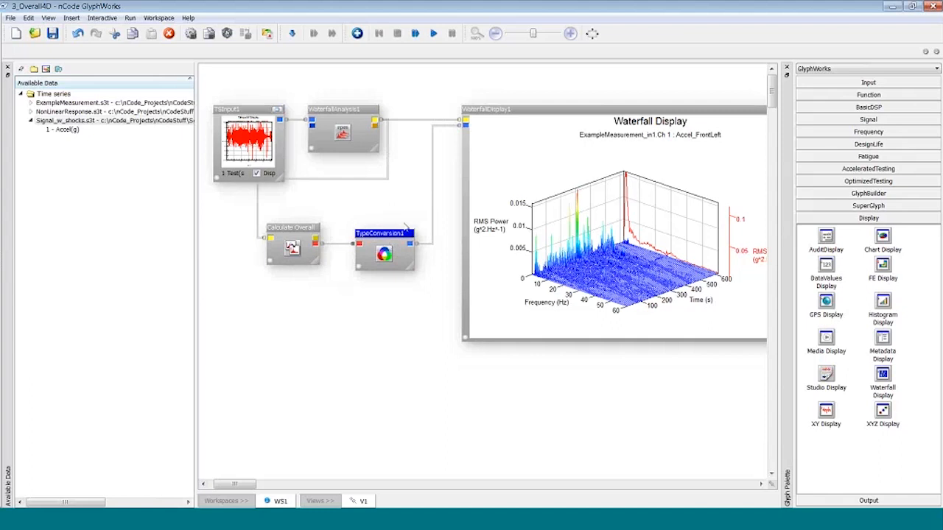
{"action": "left_click", "coordinate": [404, 223]}
{"action": "left_click_drag", "start_coordinate": [293, 230], "coordinate": [311, 230]}
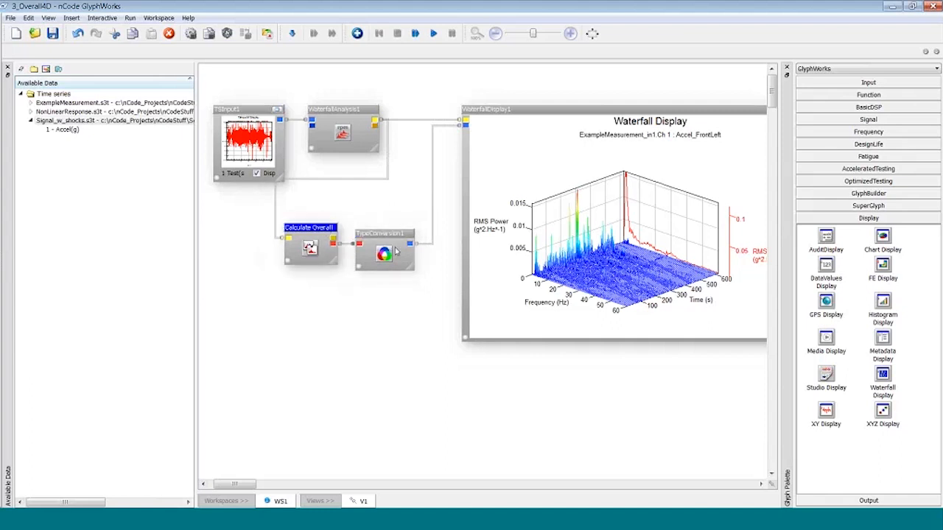
{"action": "left_click", "coordinate": [390, 204]}
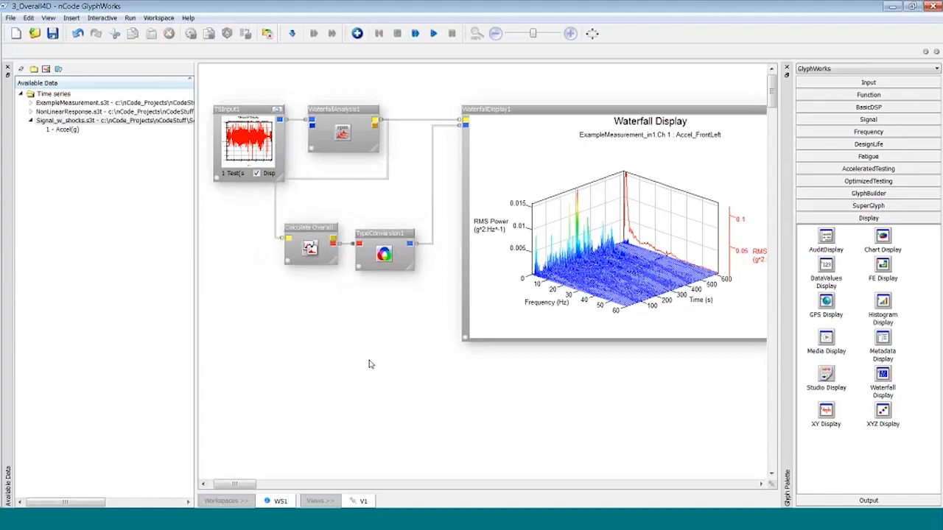
Replace the current process with 4_Waterfal4D_ExternalParam.flo from the WebinarTimeFreqAna folder
{"action": "key", "text": "ctrl+o"}
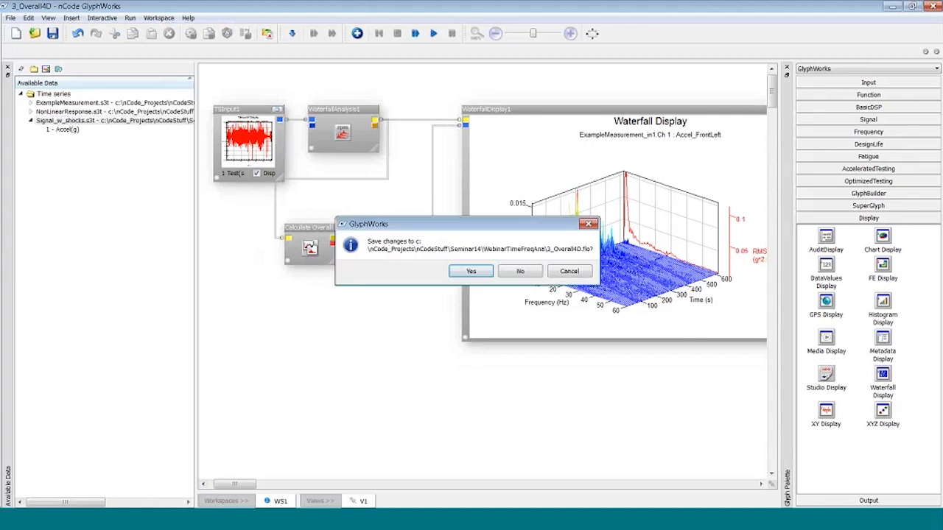
{"action": "key", "text": "Return"}
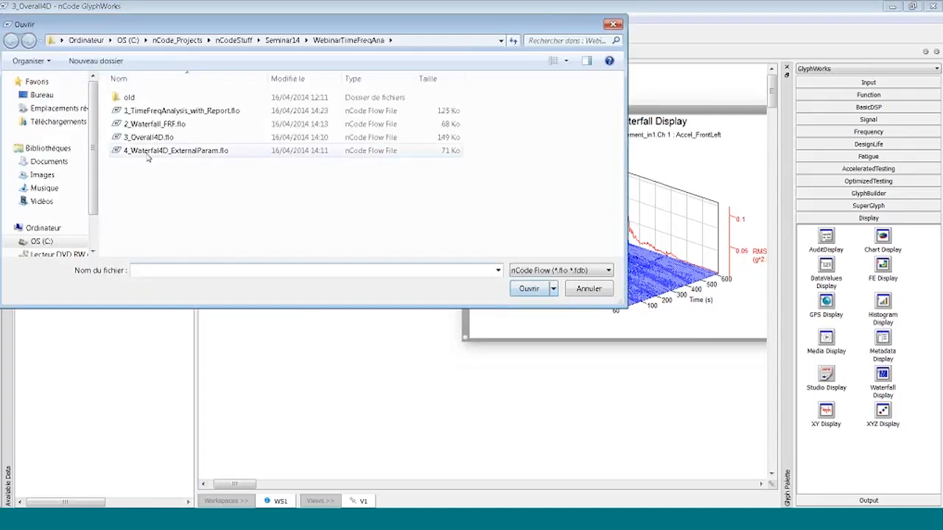
{"action": "double_click", "coordinate": [148, 154]}
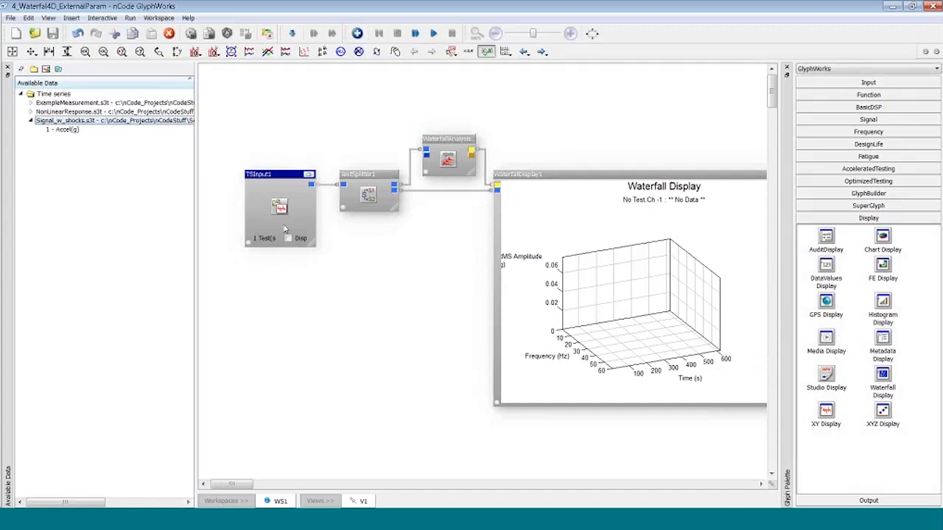
Display the acceleration and vehicle speed channels in TSInput1, examine them maximized, and restore the glyph layout
{"action": "left_click_drag", "start_coordinate": [311, 177], "coordinate": [294, 177]}
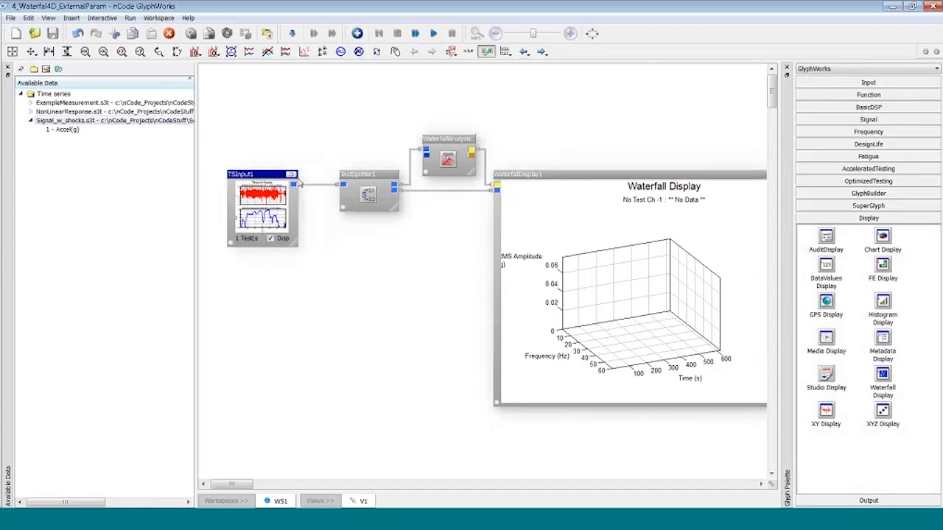
{"action": "left_click", "coordinate": [293, 175]}
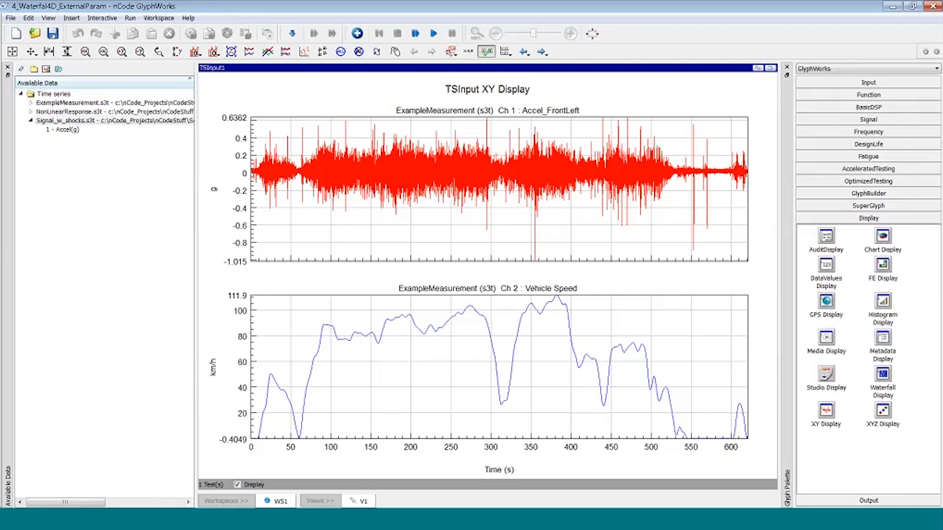
{"action": "left_click", "coordinate": [770, 69]}
Move TestSplitter1 slightly closer to TSInput1 and review its channel splitting properties without running the flow
{"action": "left_click", "coordinate": [376, 174]}
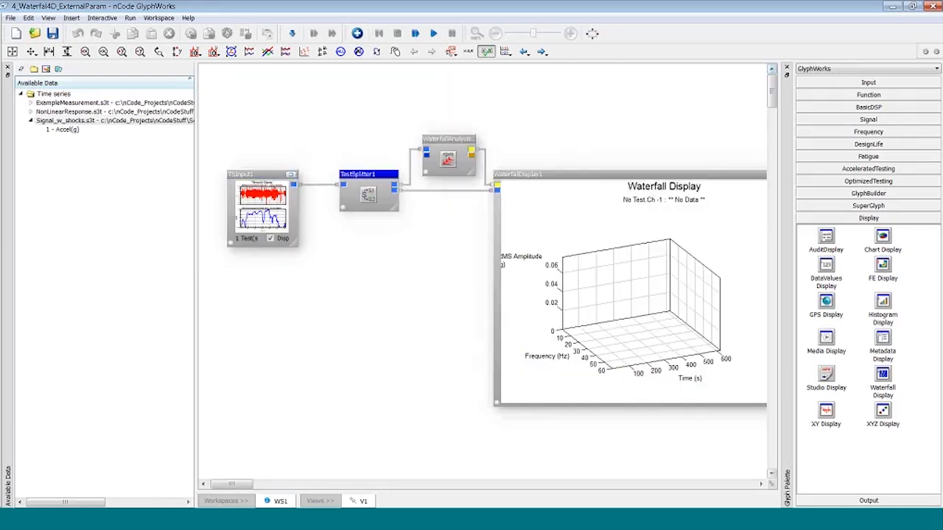
{"action": "left_click_drag", "start_coordinate": [377, 174], "coordinate": [364, 174]}
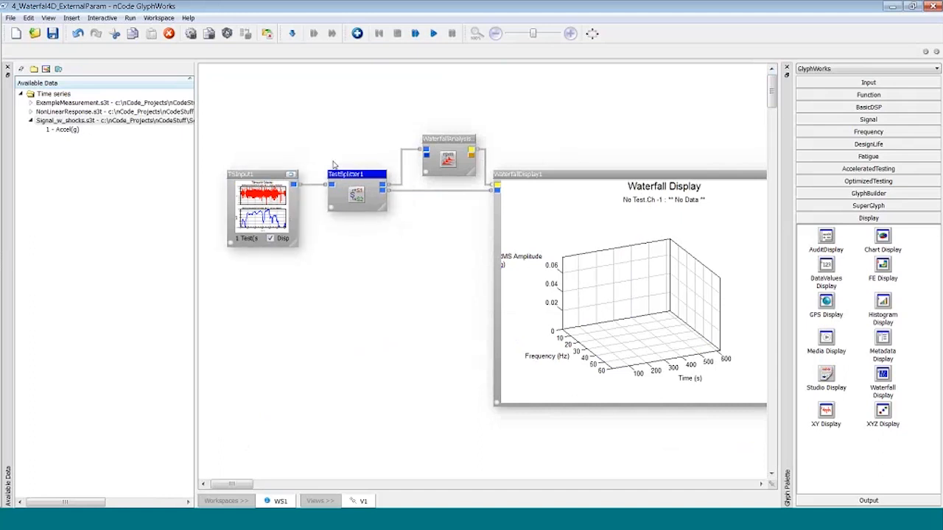
{"action": "double_click", "coordinate": [361, 180]}
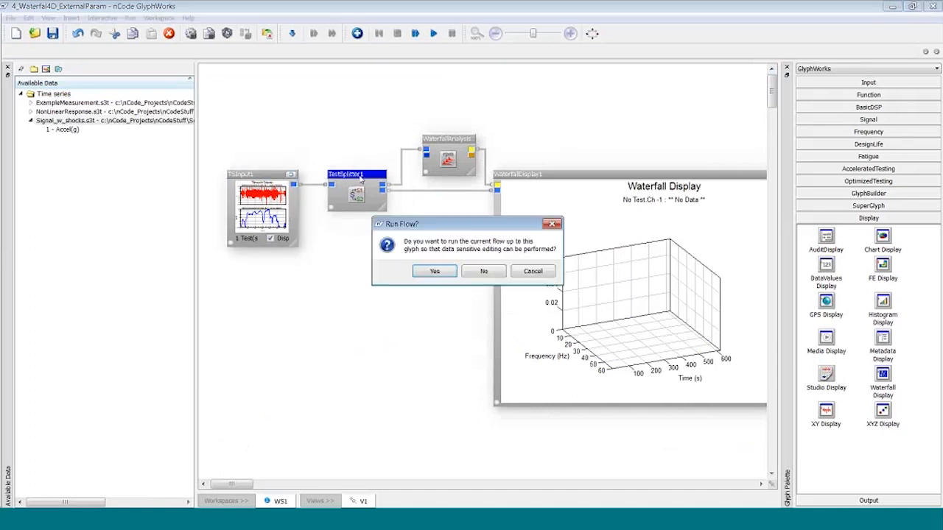
{"action": "left_click", "coordinate": [484, 271]}
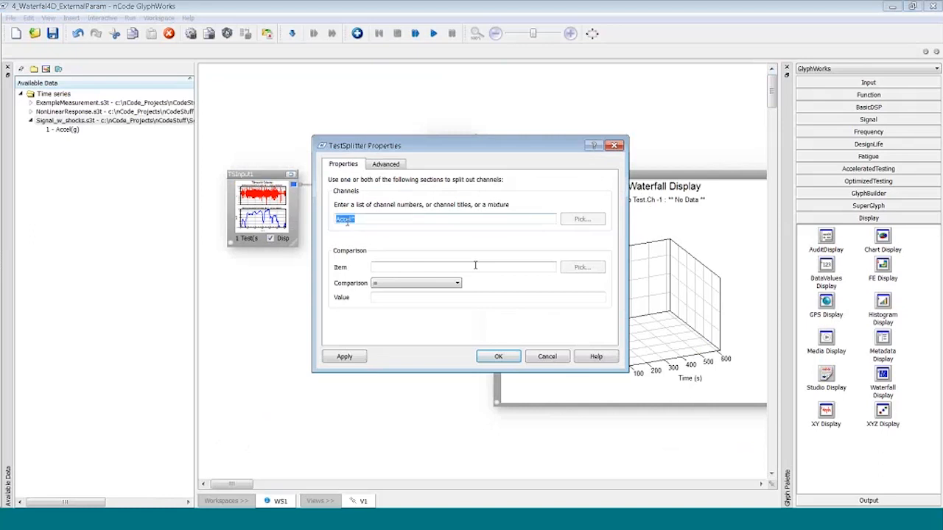
{"action": "left_click", "coordinate": [498, 356]}
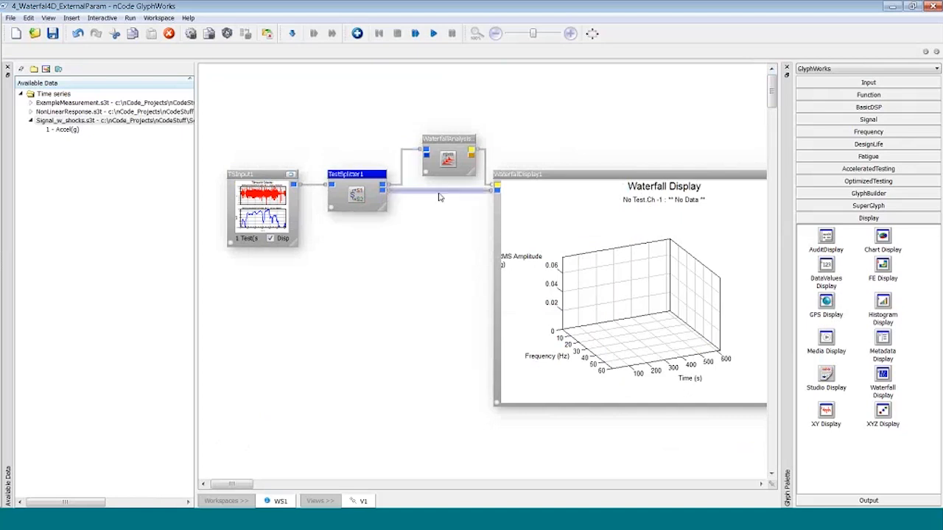
Run the process and move WaterfallDisplay1 beneath WaterfallAnalysis so the whole plot and colour scale are in view
{"action": "left_click", "coordinate": [445, 147]}
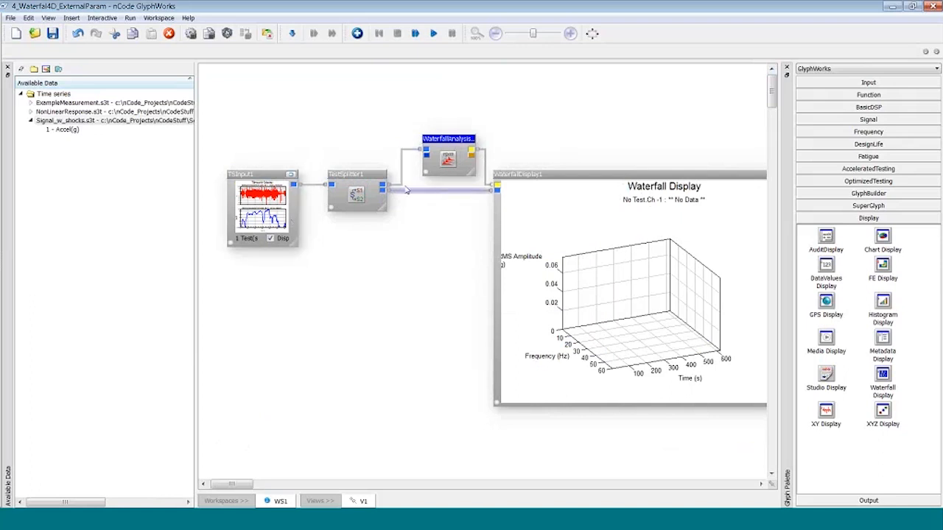
{"action": "left_click", "coordinate": [518, 220]}
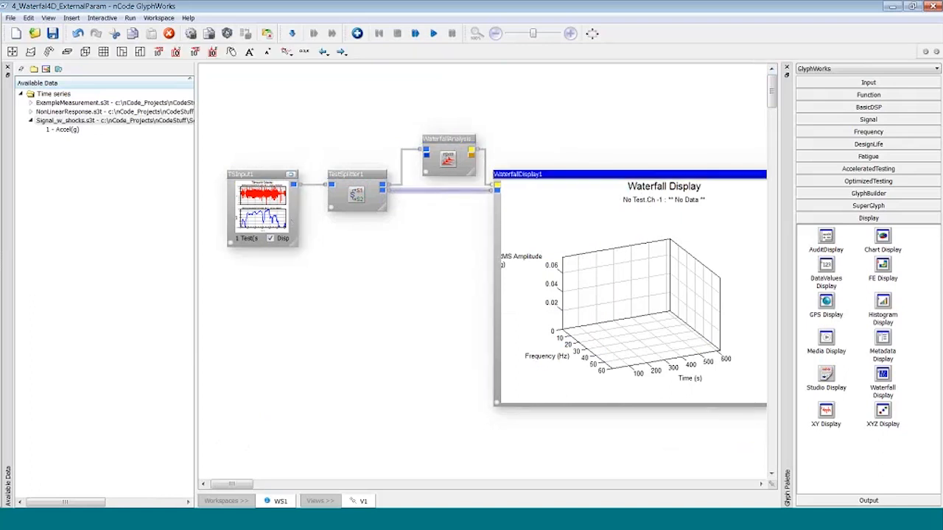
{"action": "left_click", "coordinate": [433, 34]}
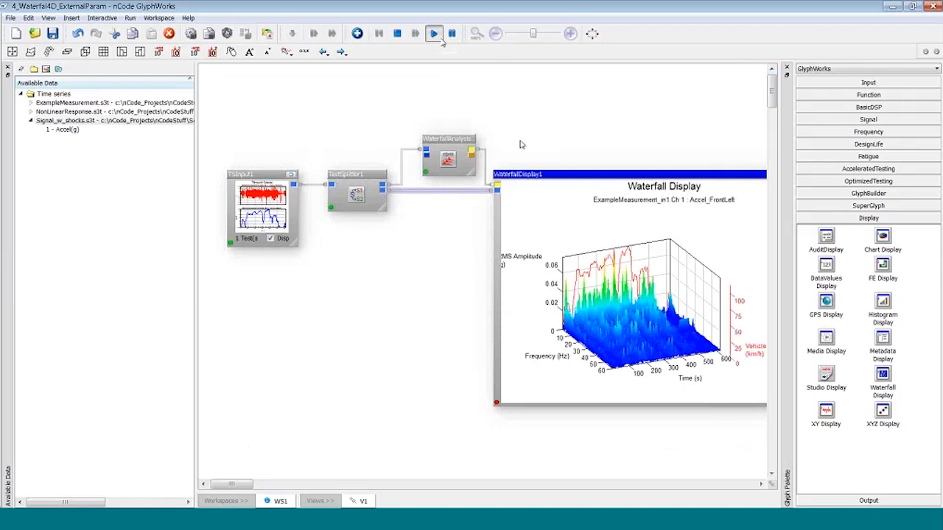
{"action": "left_click_drag", "start_coordinate": [601, 182], "coordinate": [518, 200]}
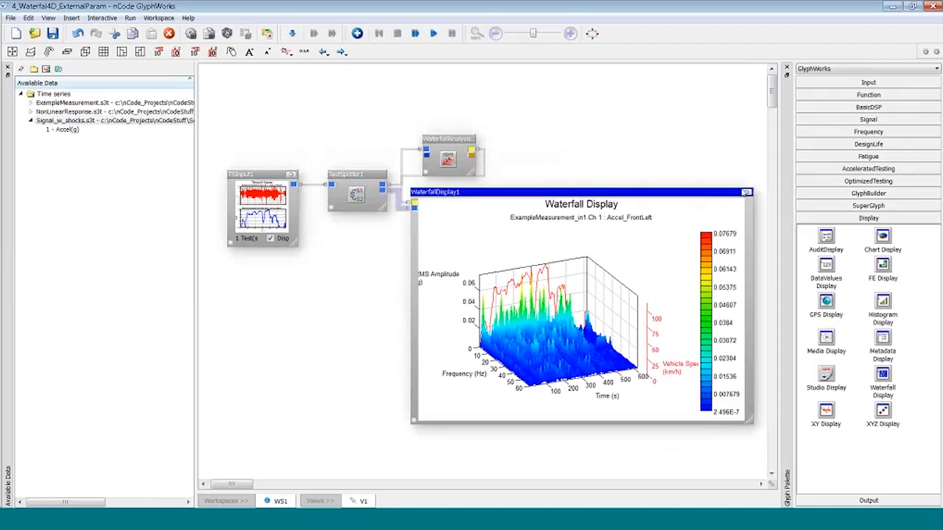
Maximize WaterfallDisplay1 and rotate the plot to compare the vehicle speed curve with the RMS amplitude along the time axis
{"action": "left_click", "coordinate": [746, 192]}
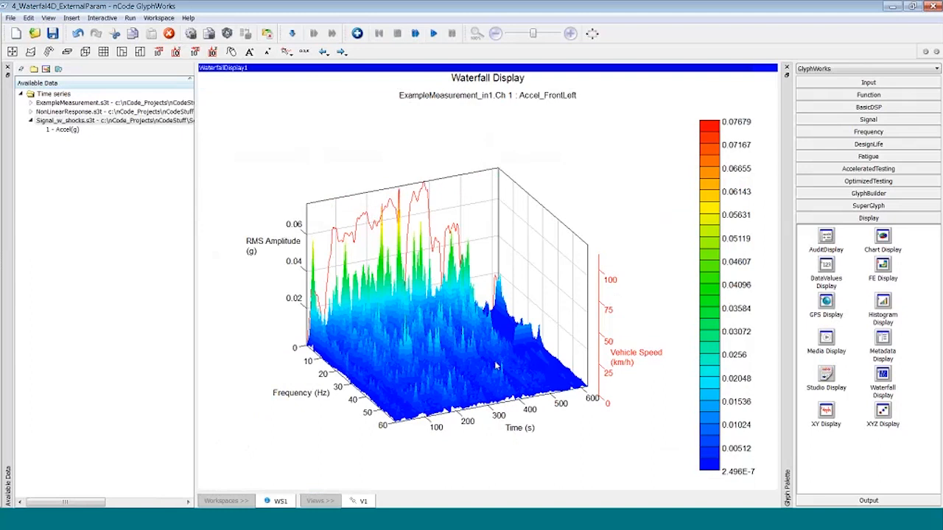
{"action": "left_click_drag", "start_coordinate": [496, 366], "coordinate": [356, 300]}
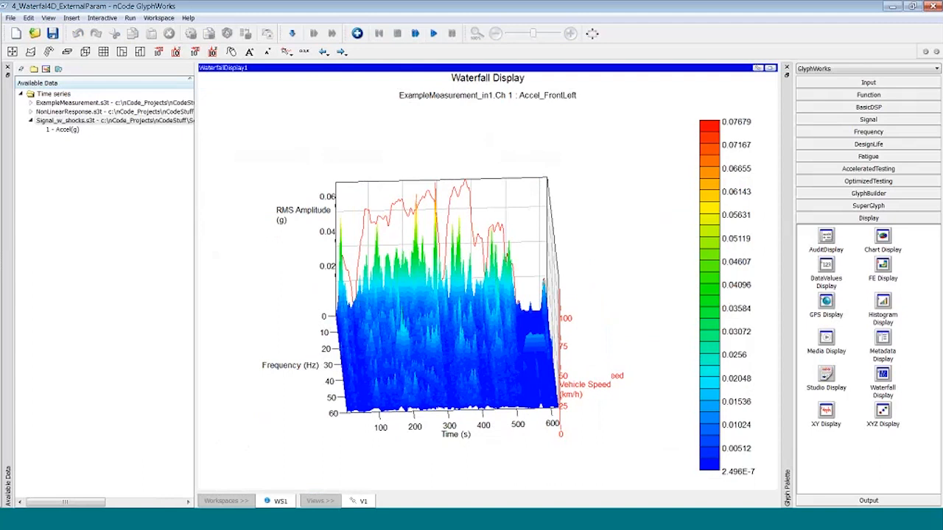
{"action": "left_click_drag", "start_coordinate": [461, 356], "coordinate": [461, 362]}
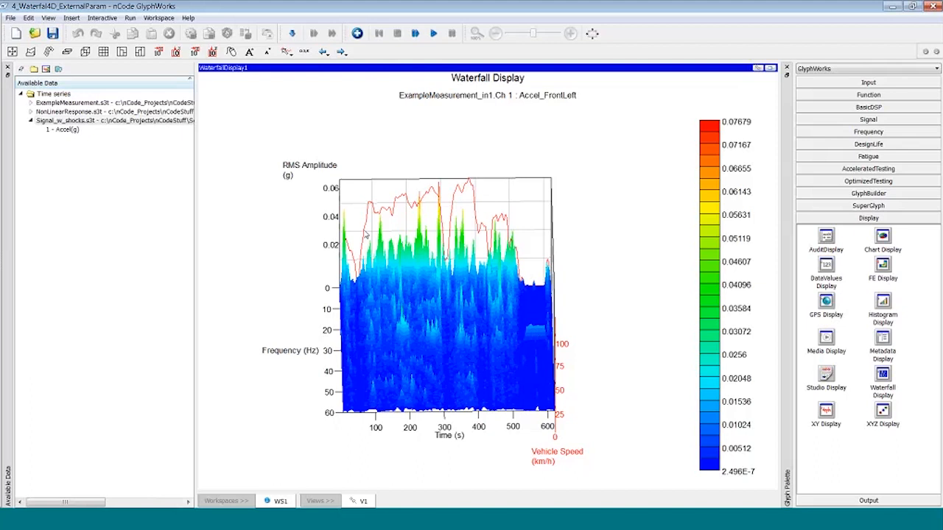
Return the waterfall plot to the 3D perspective view and rotate it to examine the vehicle speed curve behind the RMS amplitude peaks
{"action": "left_click_drag", "start_coordinate": [486, 335], "coordinate": [516, 267]}
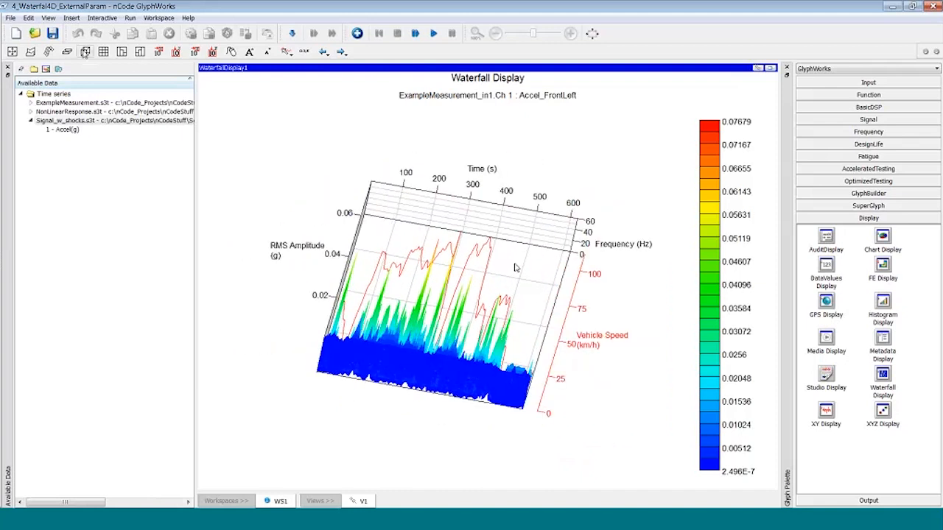
{"action": "left_click", "coordinate": [85, 51]}
{"action": "left_click_drag", "start_coordinate": [539, 285], "coordinate": [472, 320]}
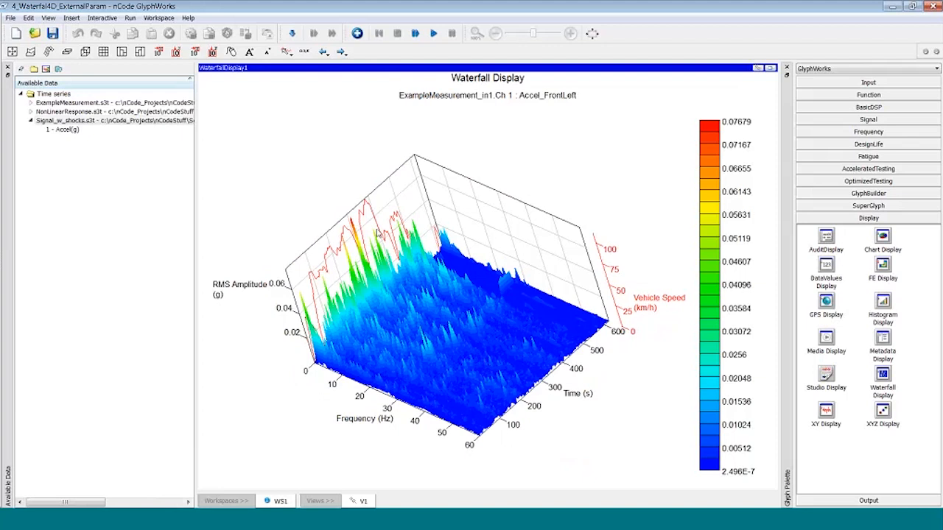
{"action": "left_click_drag", "start_coordinate": [378, 234], "coordinate": [360, 218]}
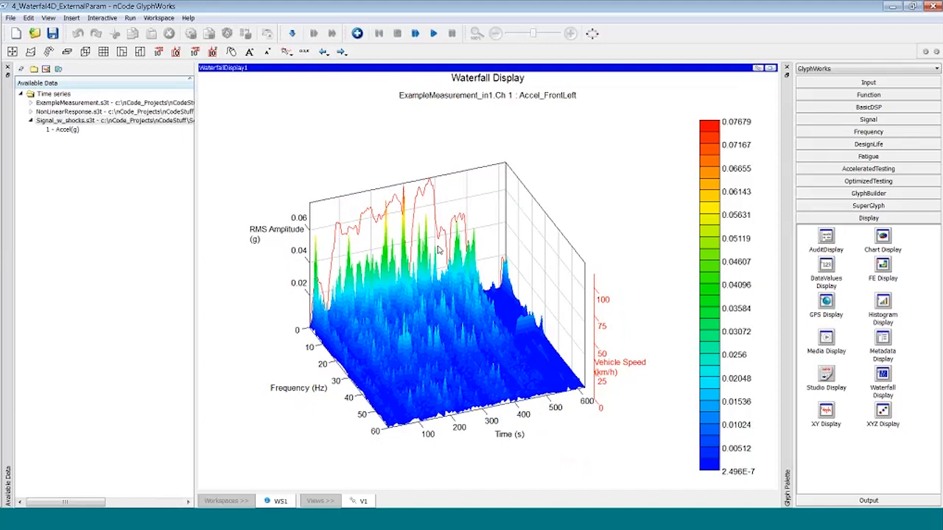
Switch to the Webinar_TimeFrequencyAnalysis_16April2014.pptx presentation in PowerPoint and start the slide show from slide 20, Conclusion - Summary
{"action": "left_click", "coordinate": [333, 526]}
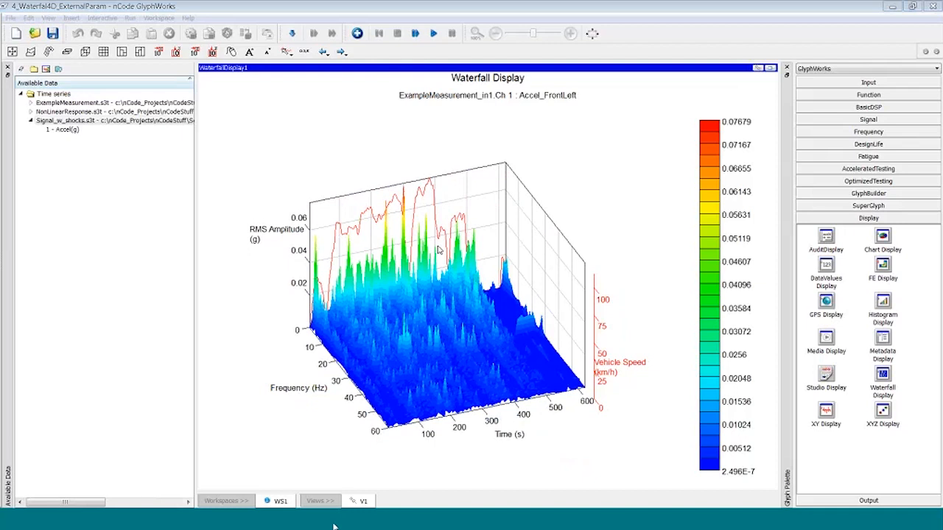
{"action": "left_click", "coordinate": [89, 296]}
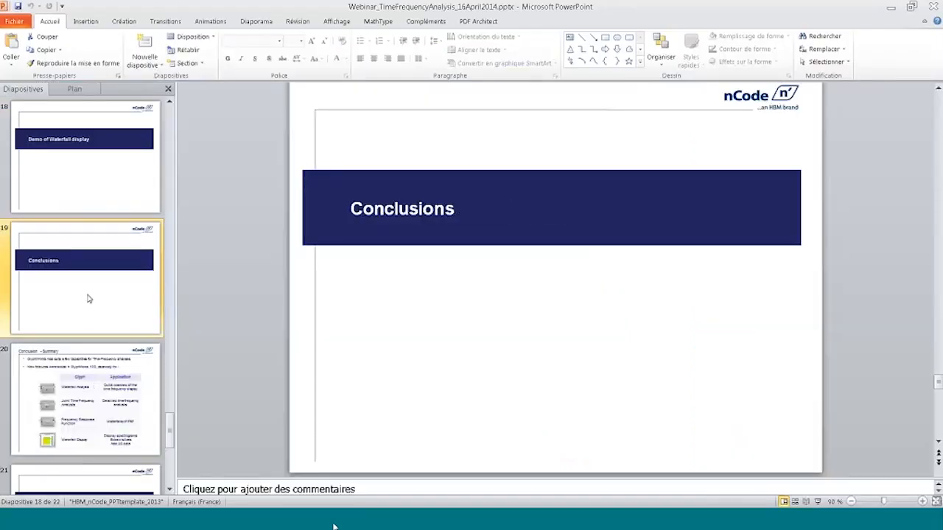
{"action": "left_click", "coordinate": [107, 367]}
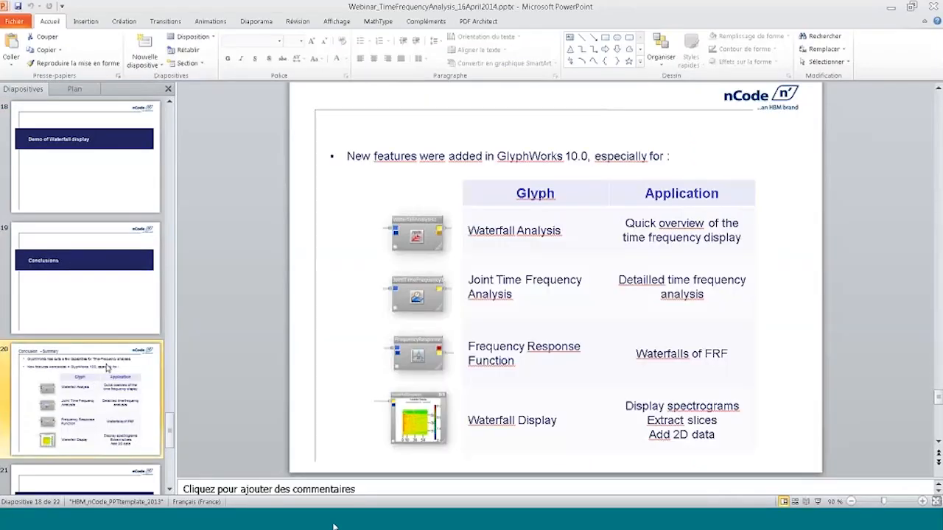
{"action": "key", "text": "shift+F5"}
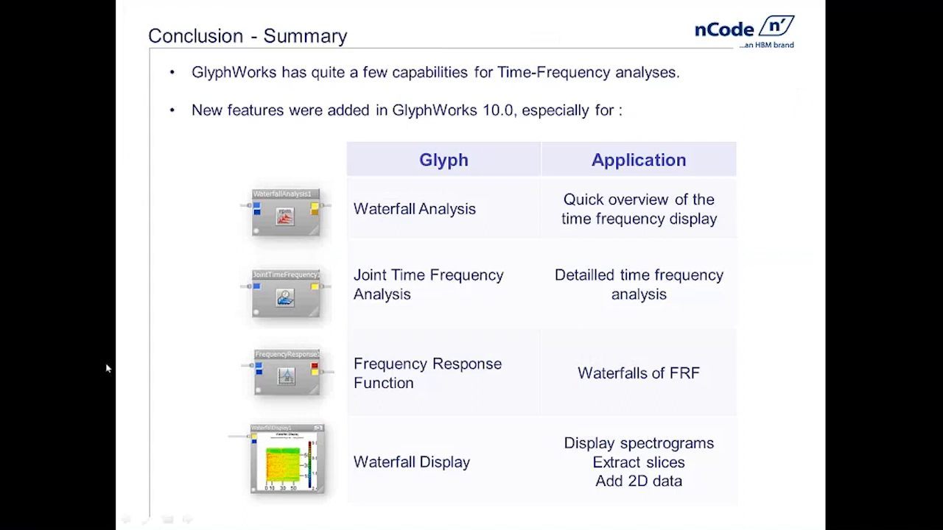